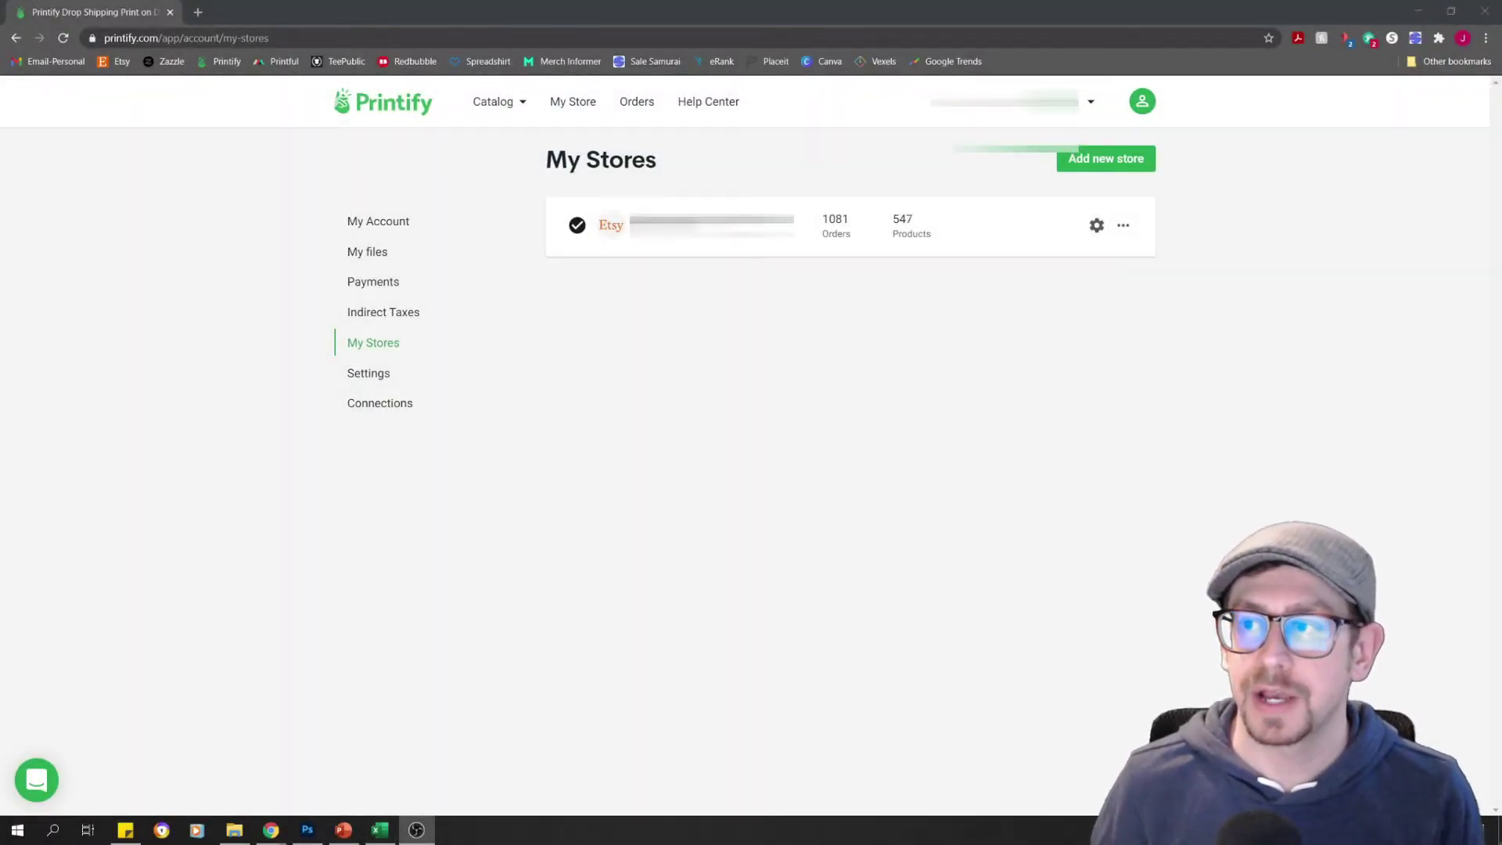
Step: Show the connected stores list, with one Etsy store holding 1081 orders and 547 products
click(1089, 104)
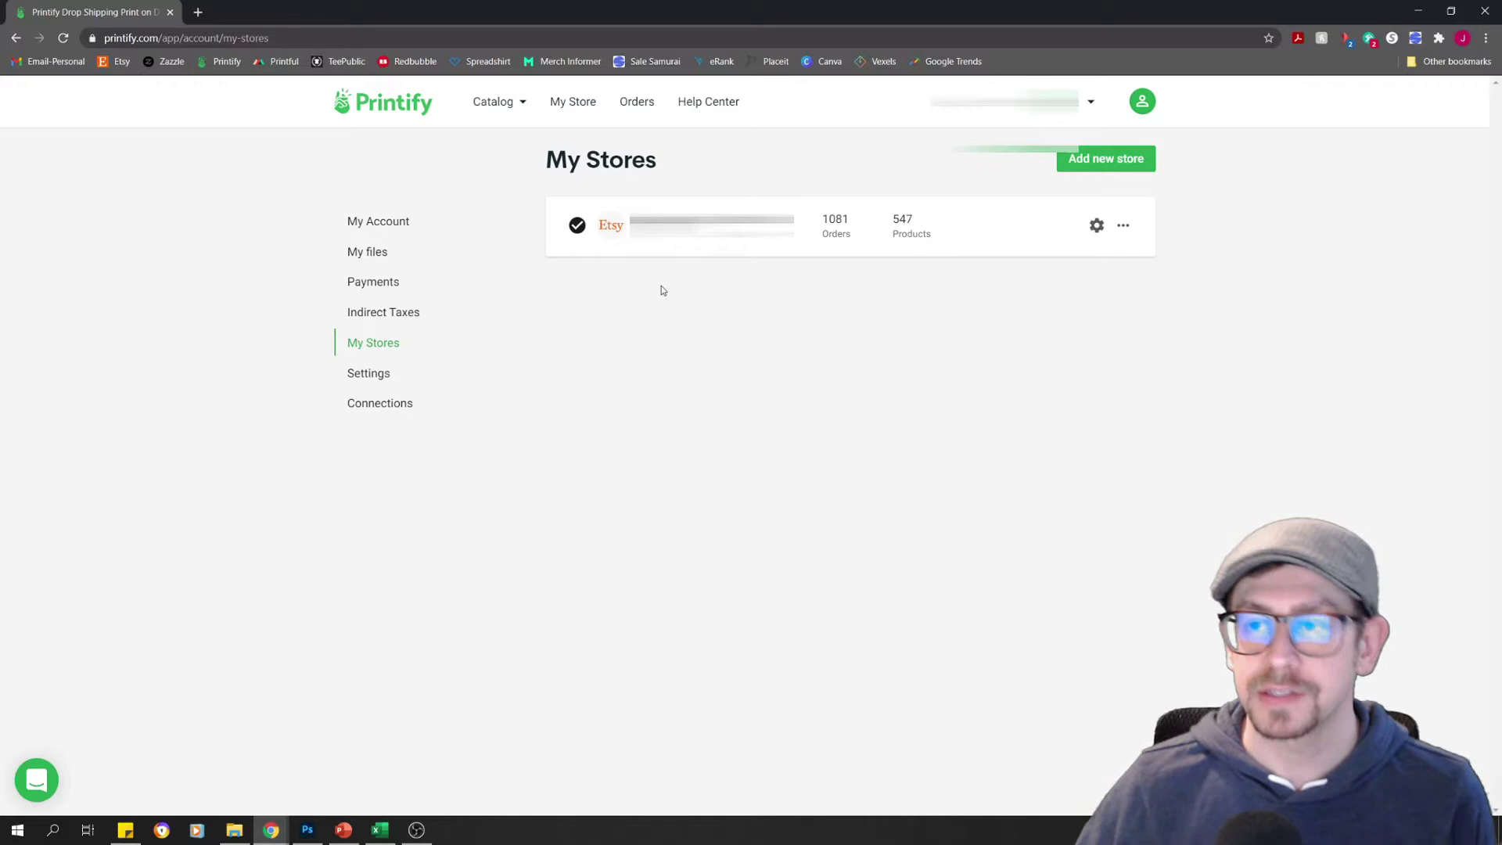
Step: Open the Etsy store's setup and go to its Ship from address section
click(1100, 233)
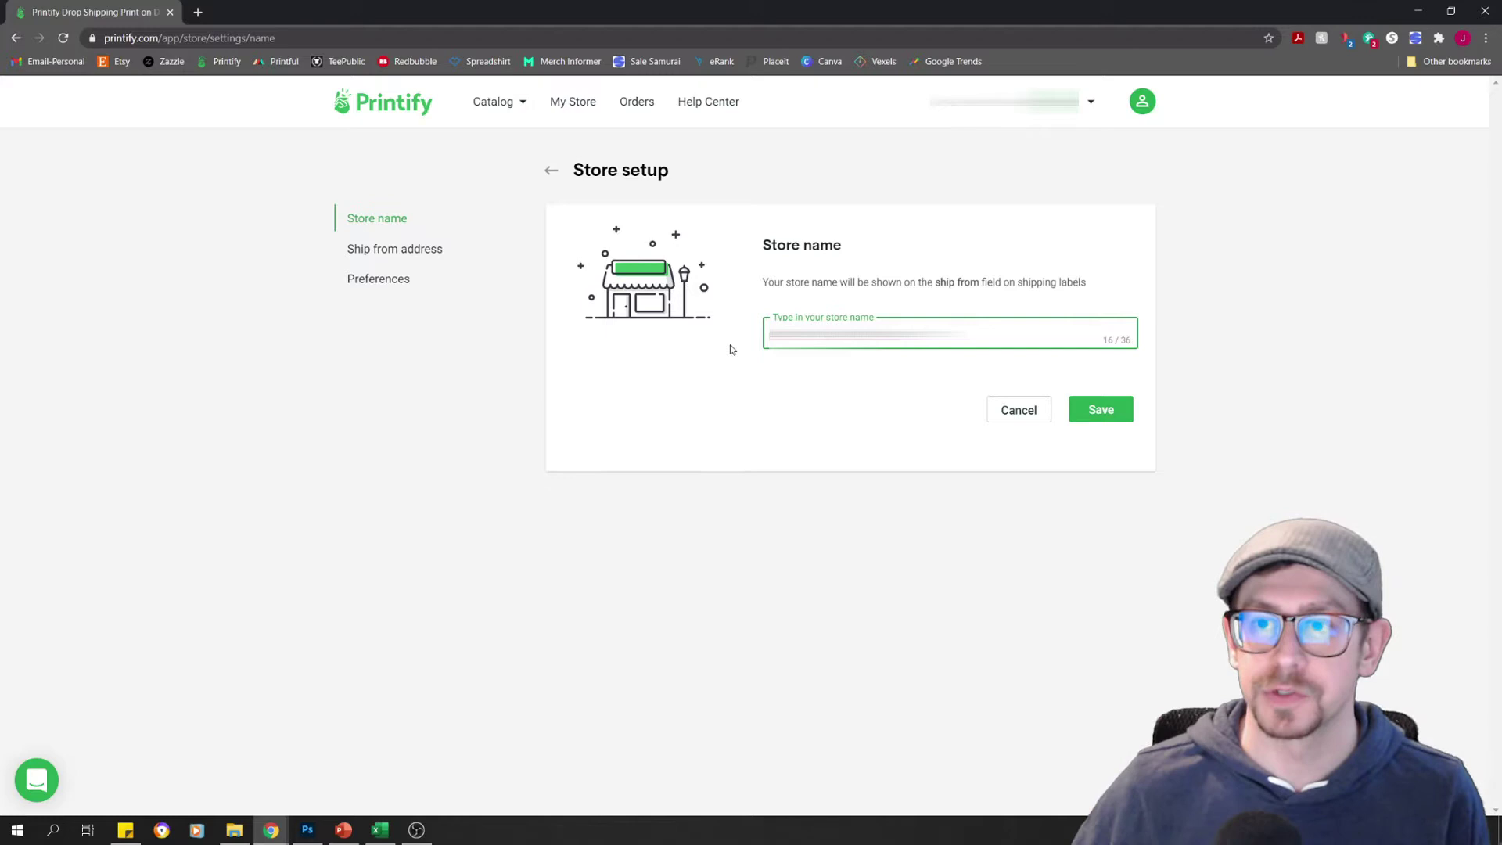
click(450, 250)
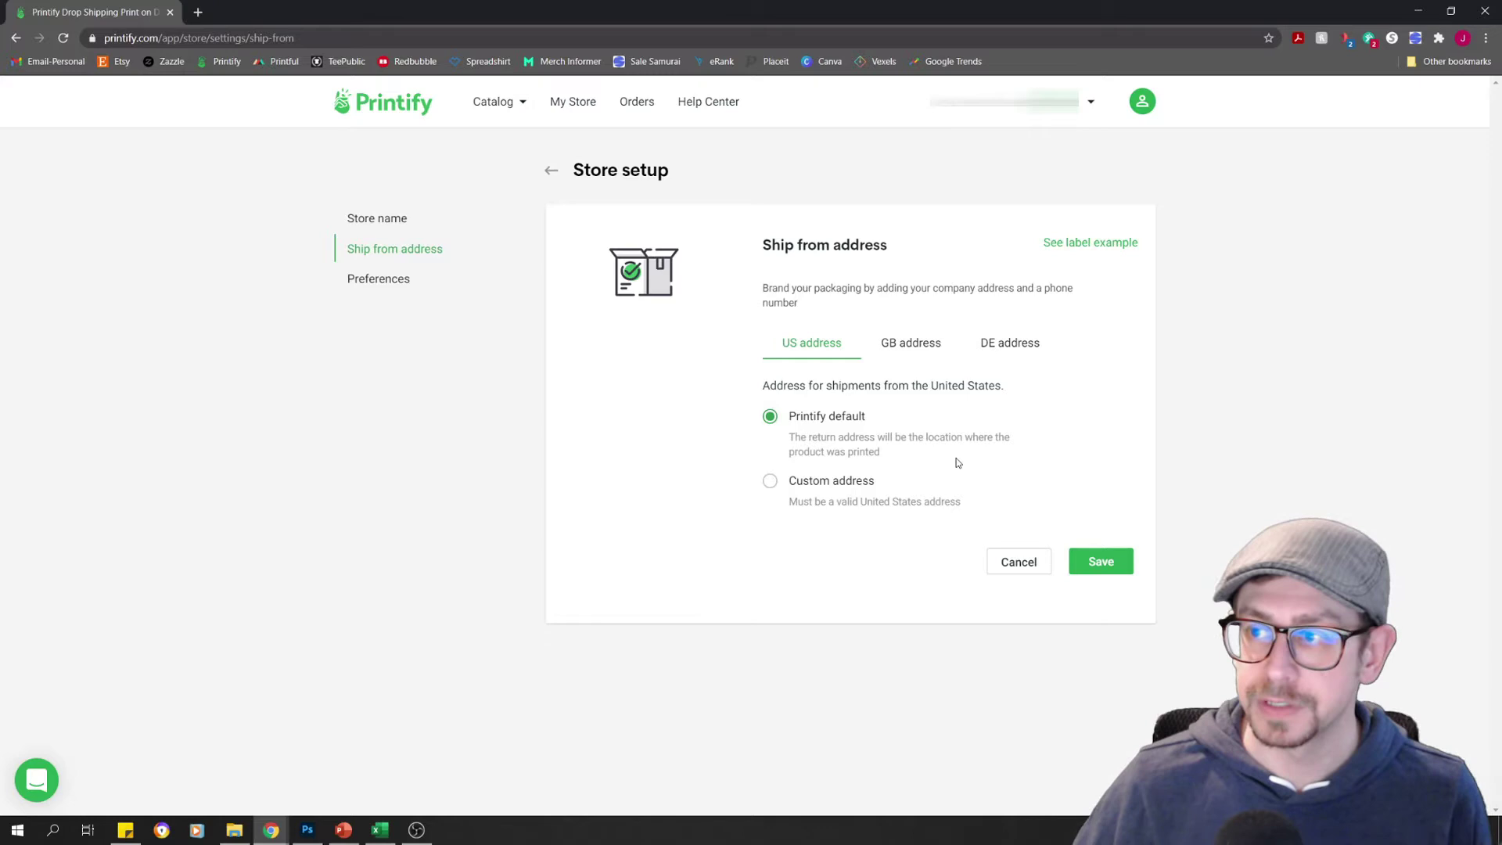
Step: View the example shipping label, zoom the page in, then close the example
click(1119, 243)
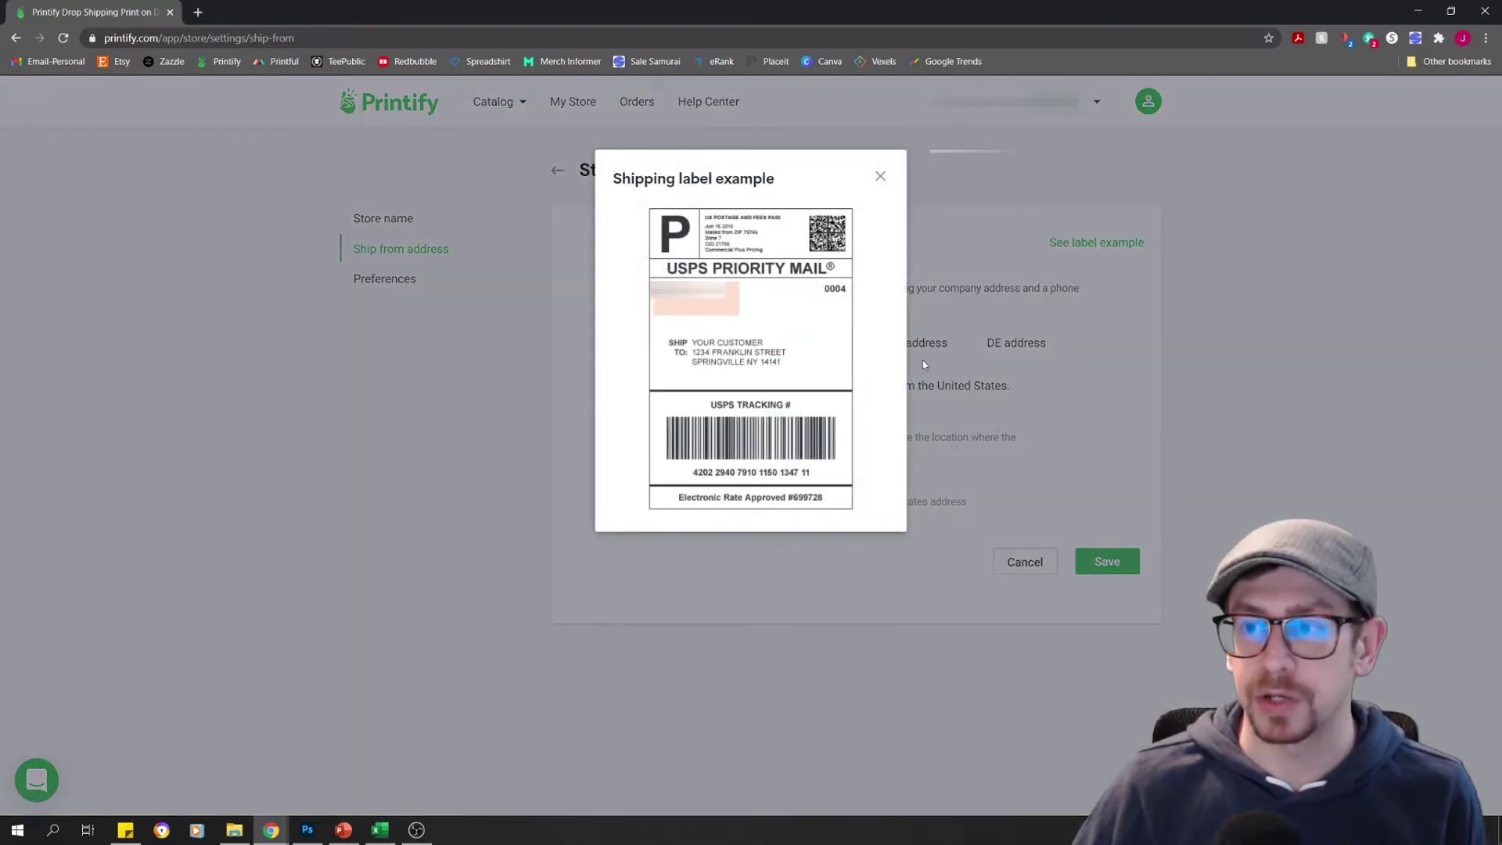
key(ctrl+plus)
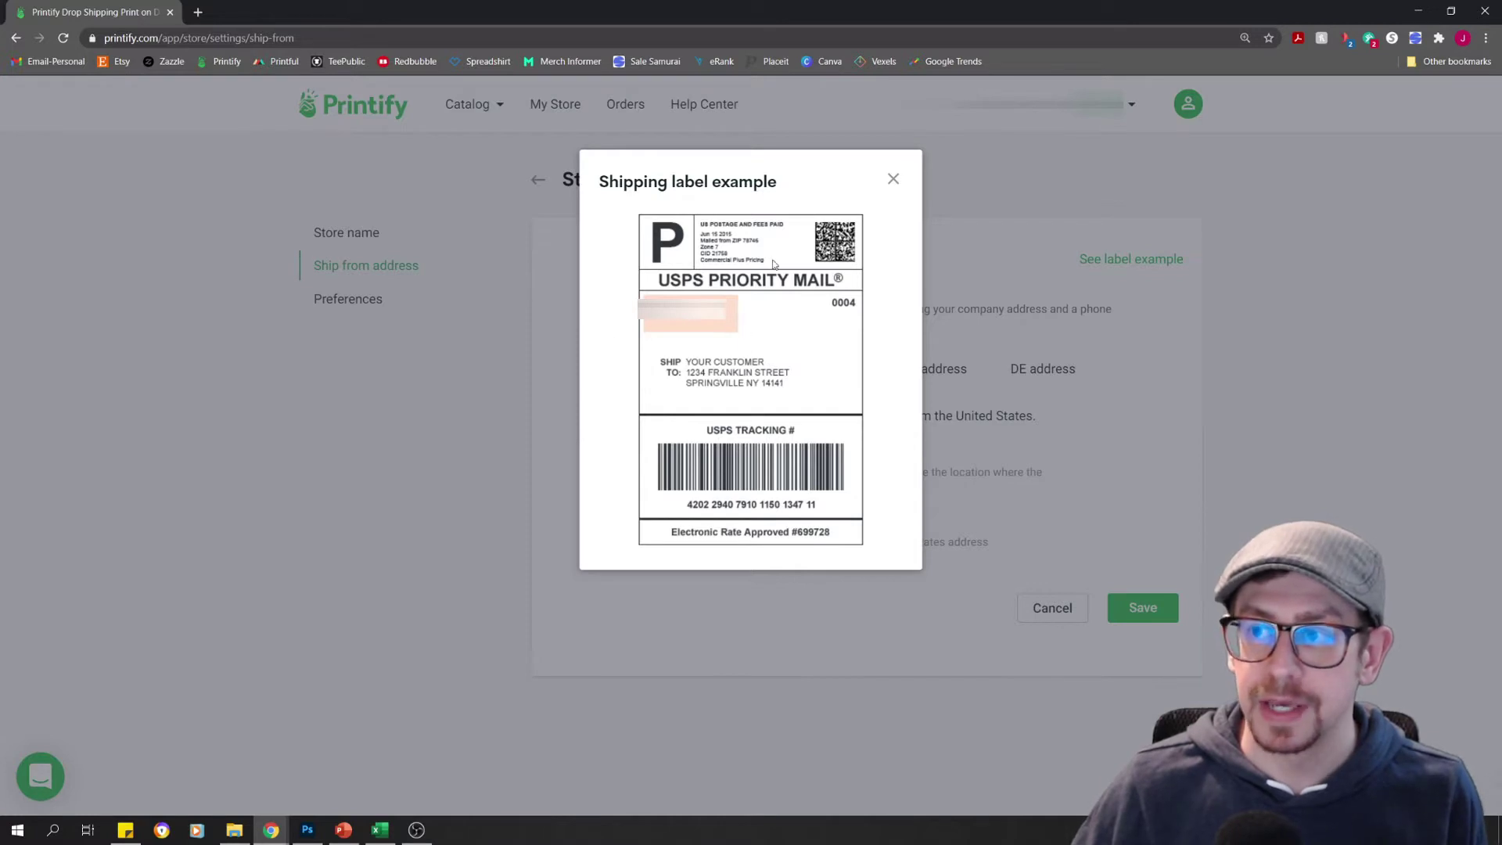
click(894, 180)
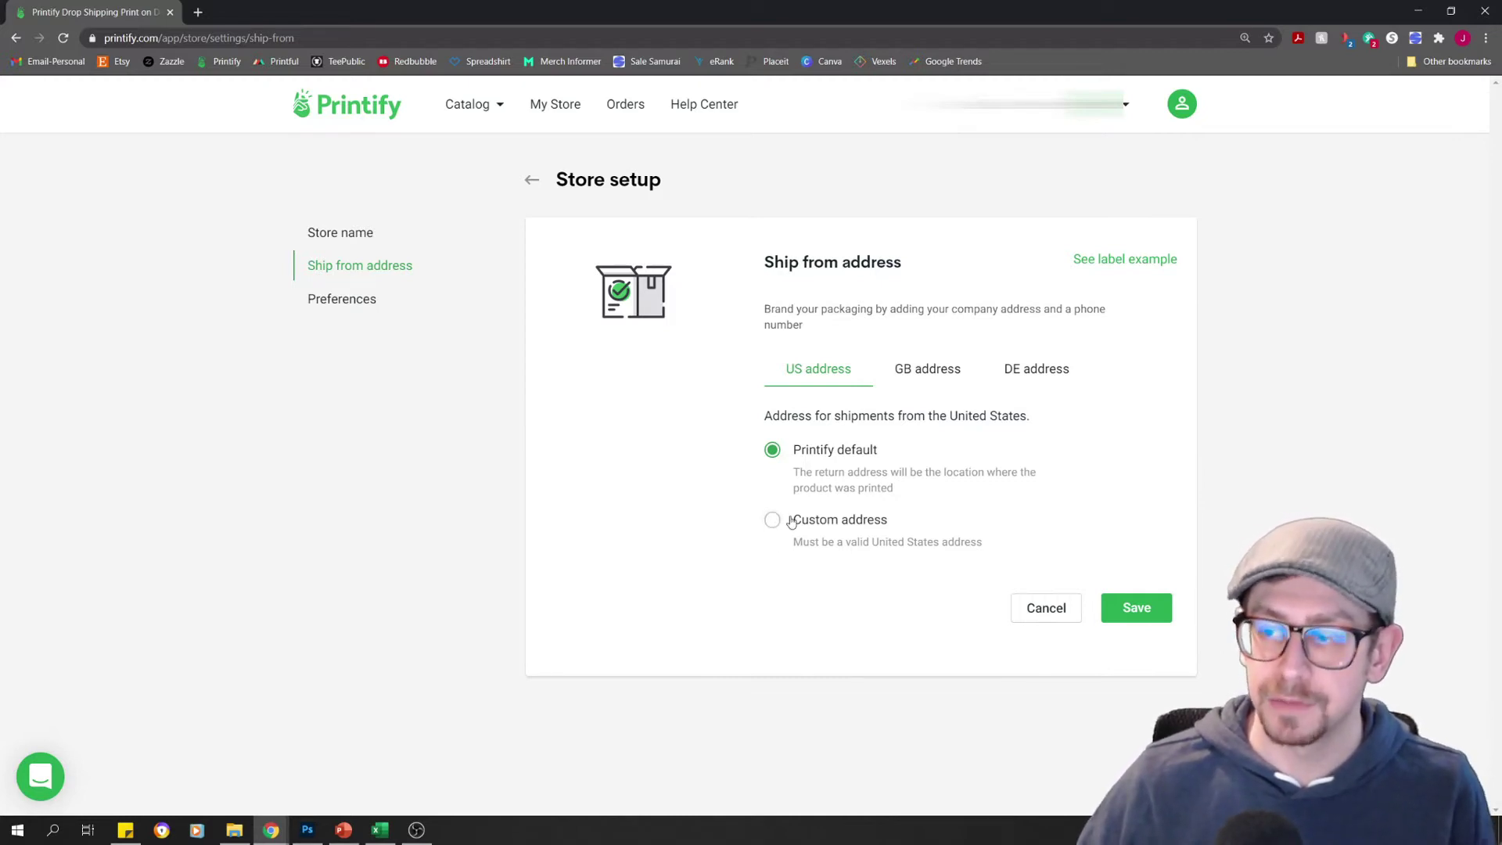
Step: Open Preferences, reviewing order routing turned off and order approval set to Manual
click(361, 307)
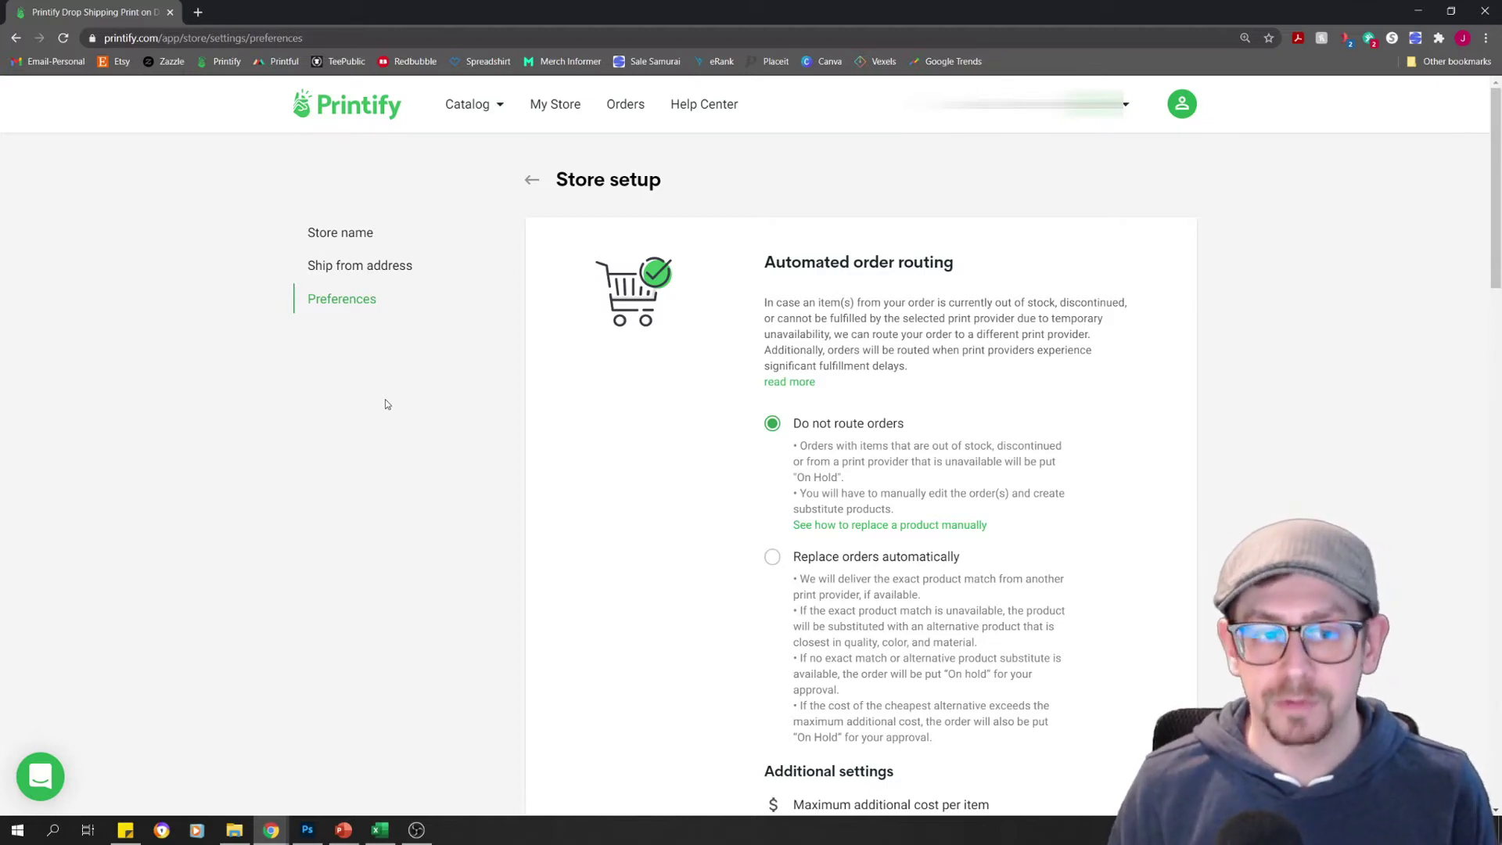
scroll(704, 442, down, 4)
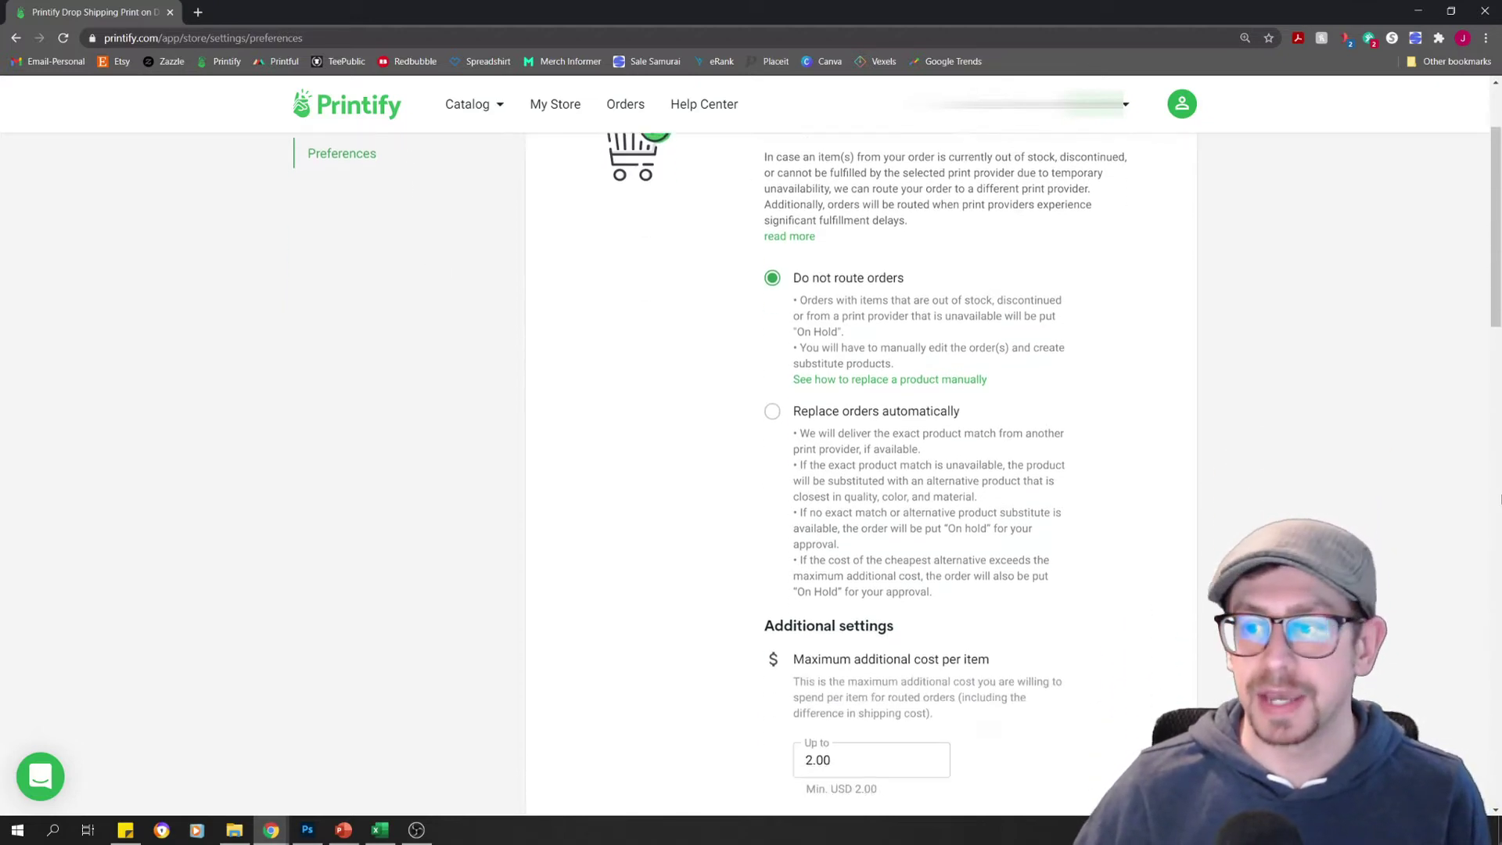
scroll(1499, 501, down, 7)
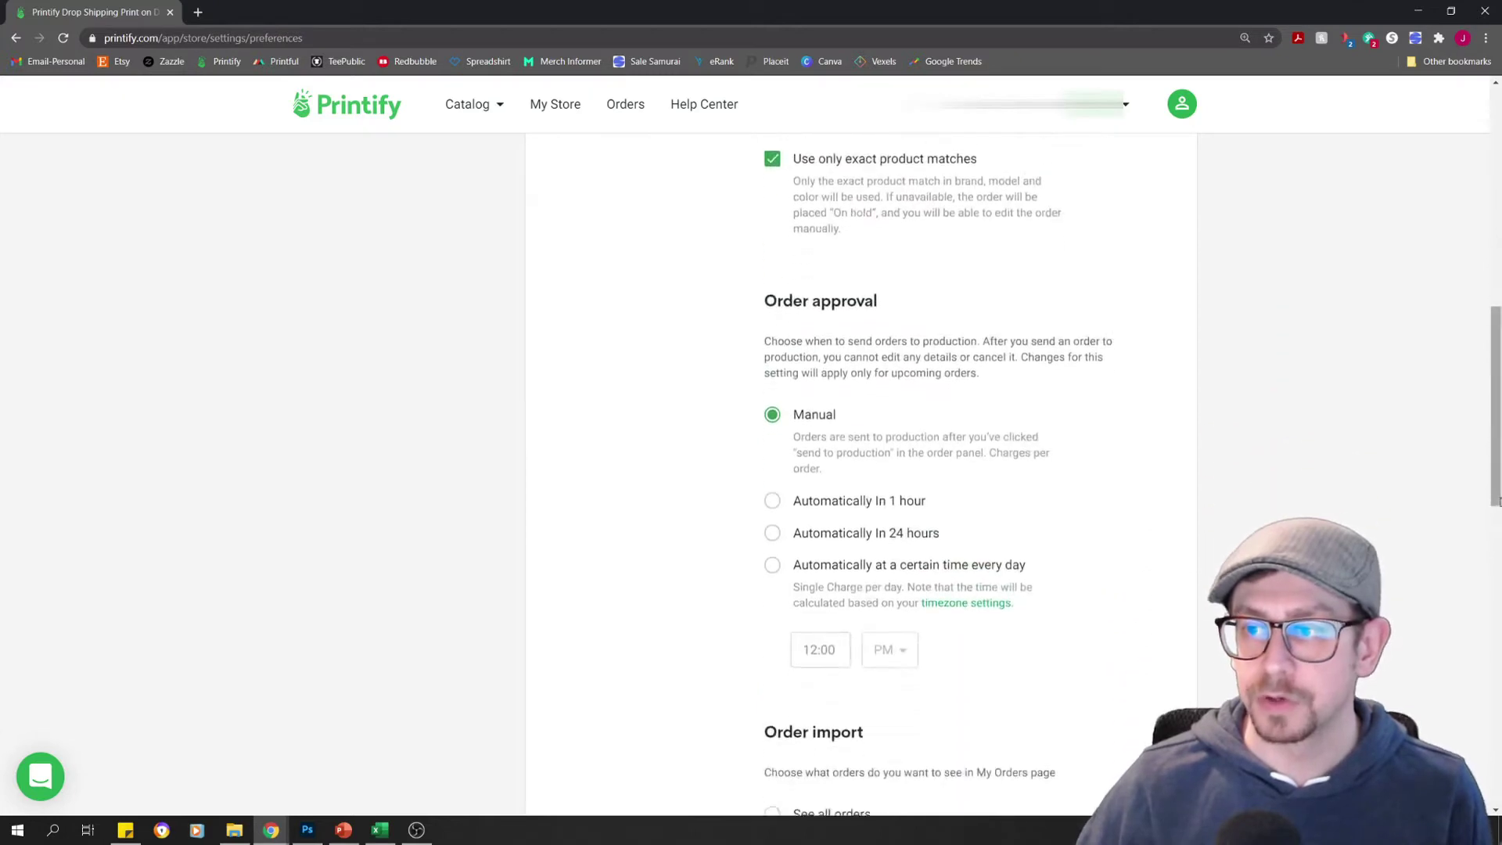
key(ctrl+plus)
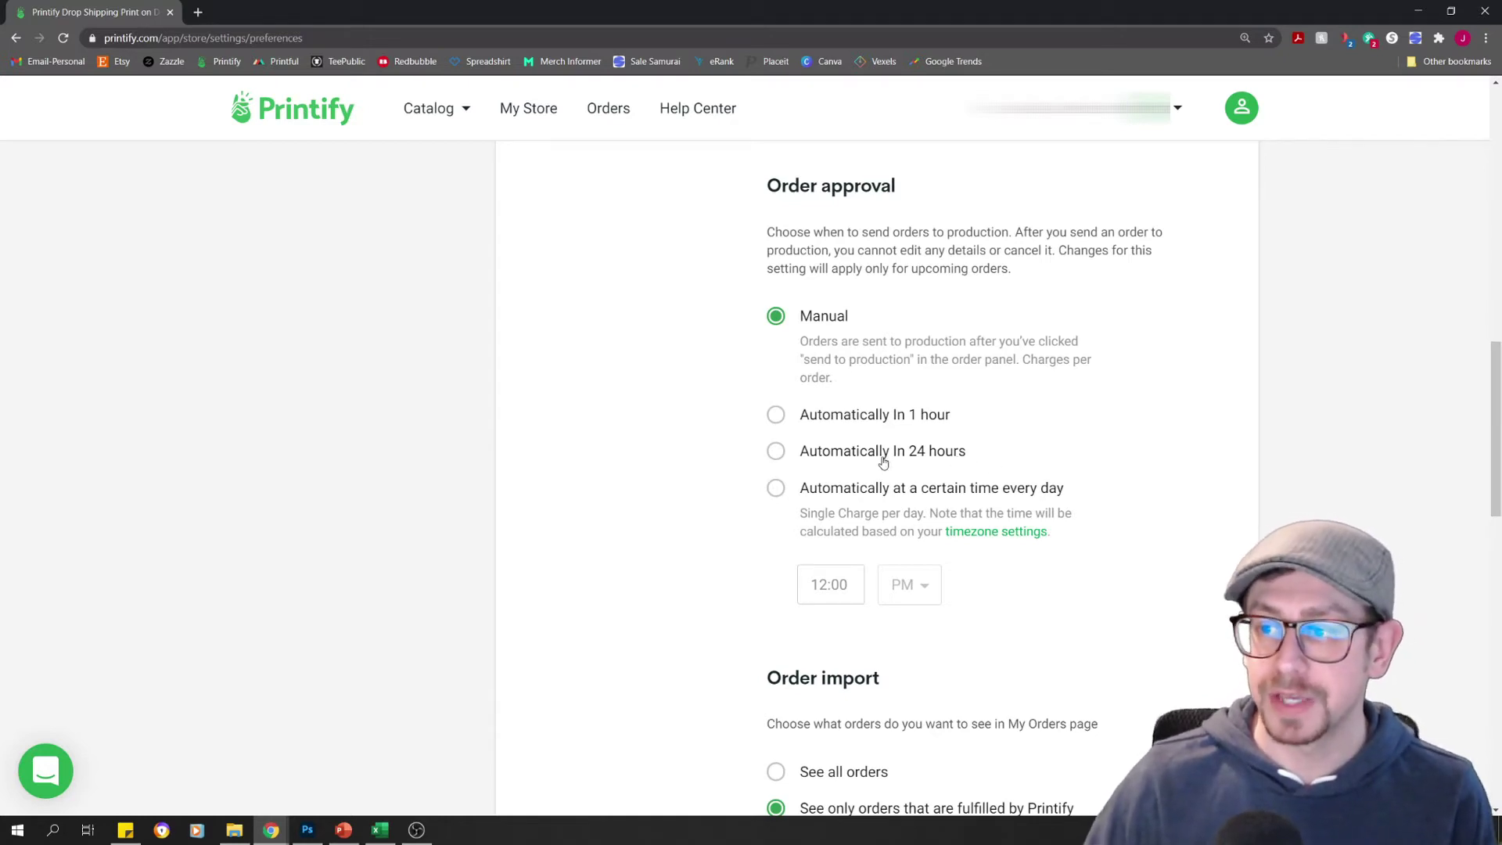
Step: Scroll to Order import and tracking notifications, set to 'As soon as it is available'
scroll(1200, 504, down, 1)
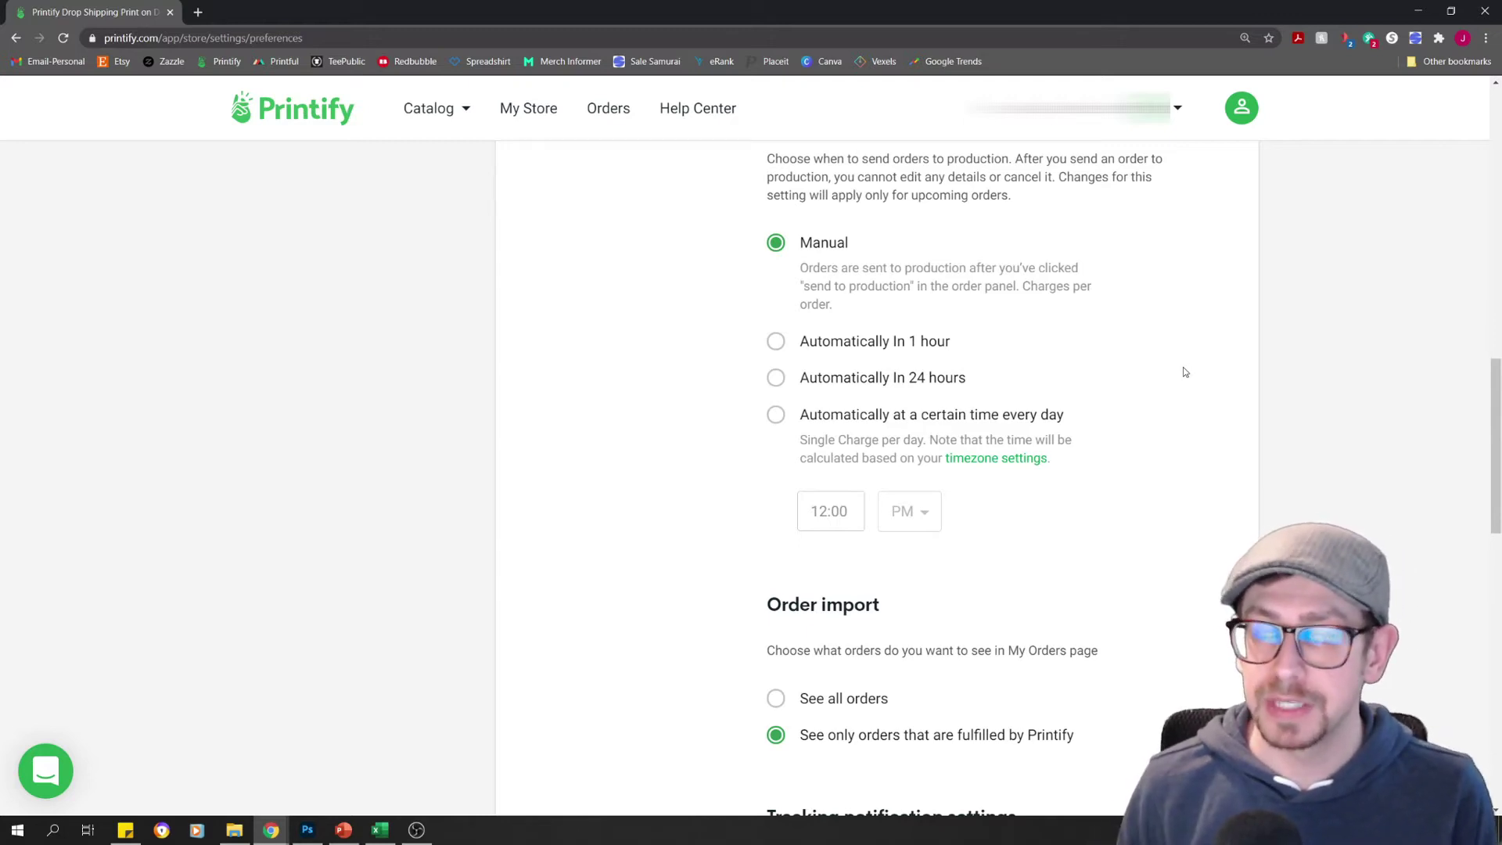
scroll(1190, 373, up, 1)
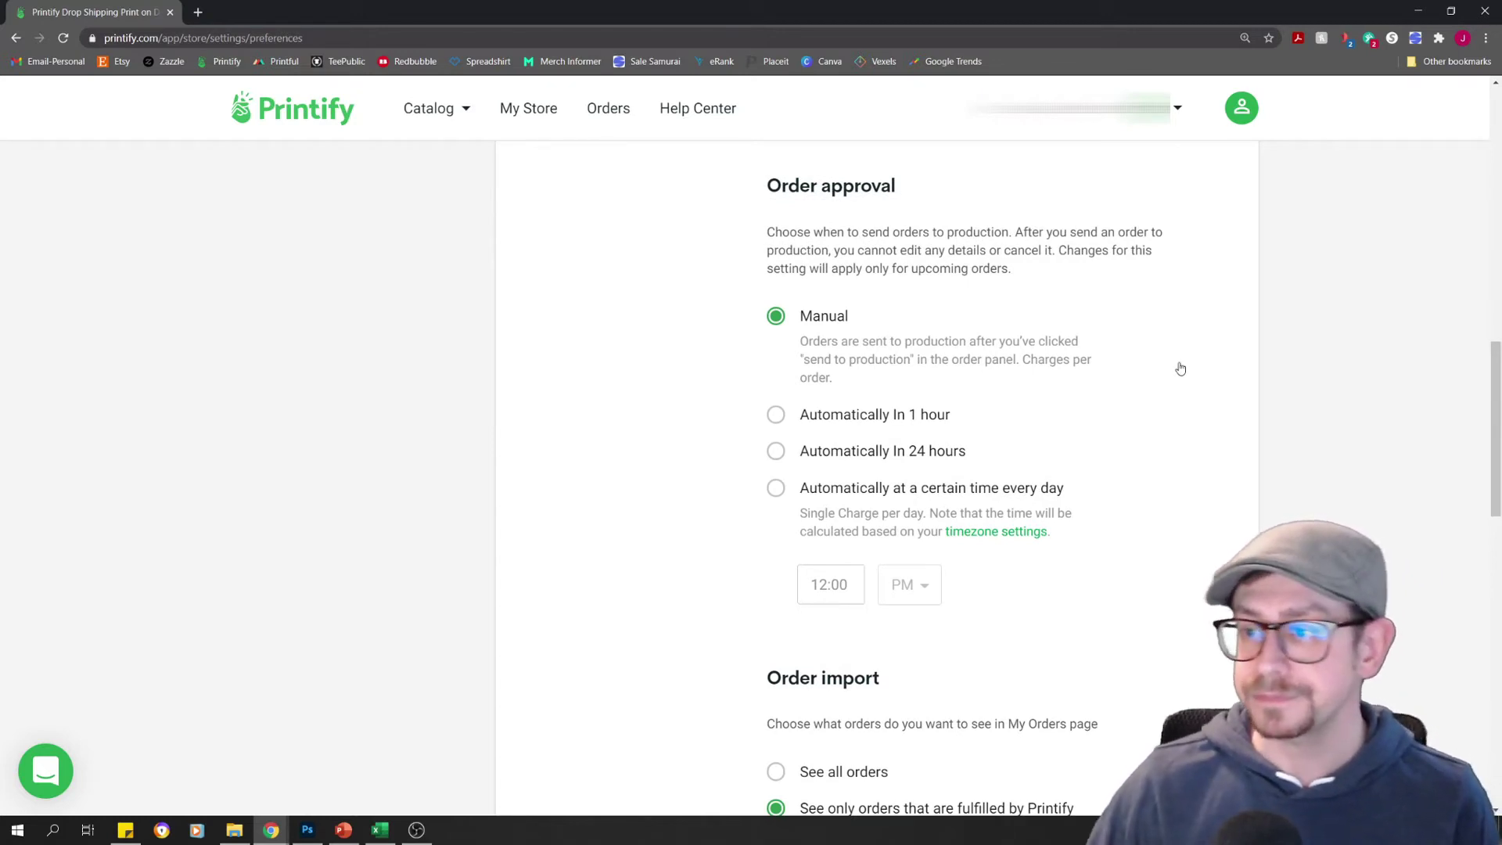
scroll(1190, 373, down, 5)
scroll(1183, 374, down, 2)
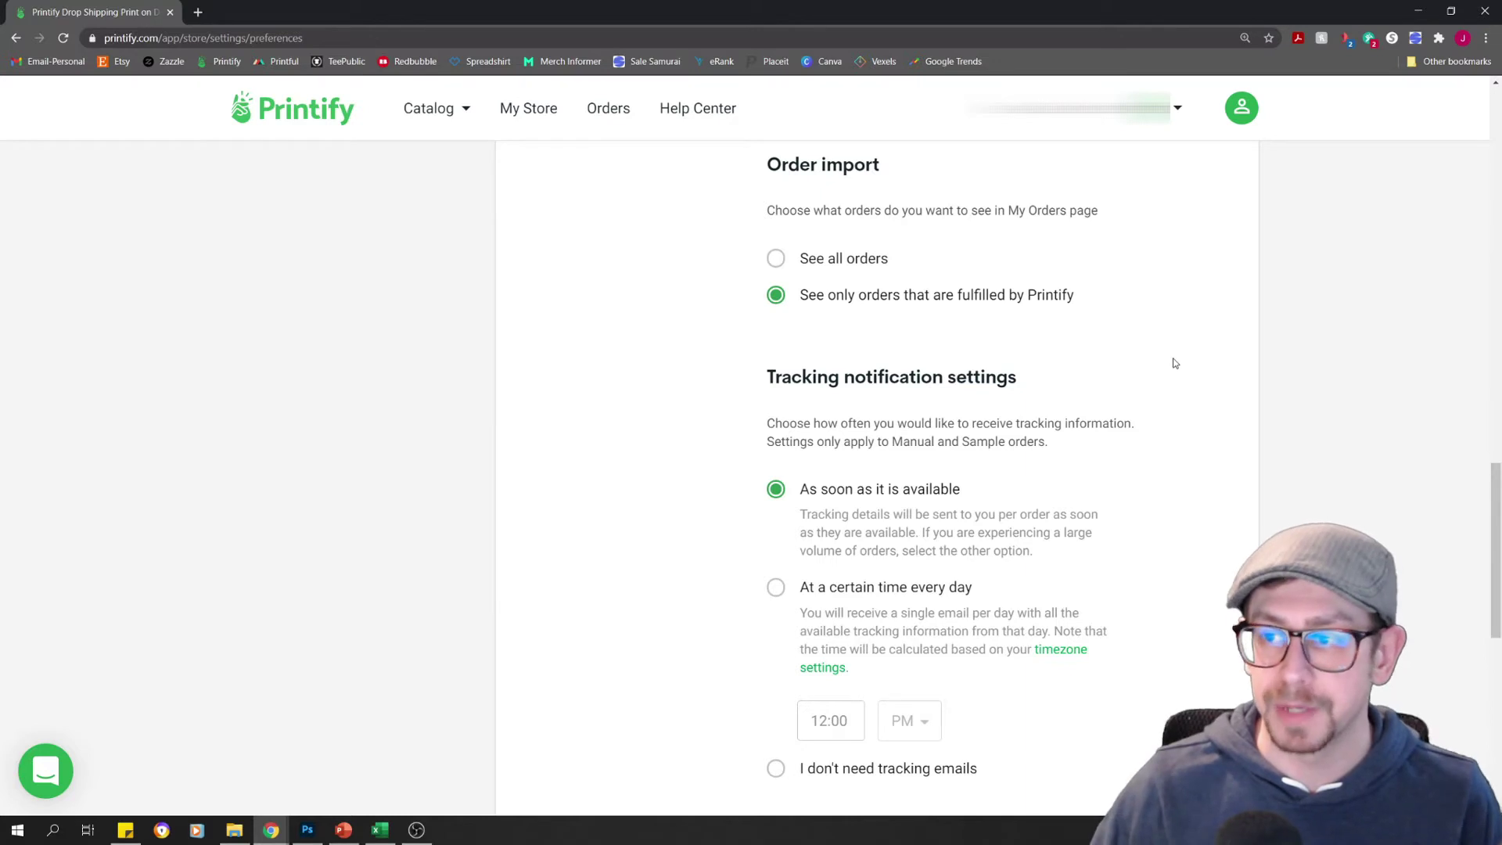
scroll(1176, 367, down, 3)
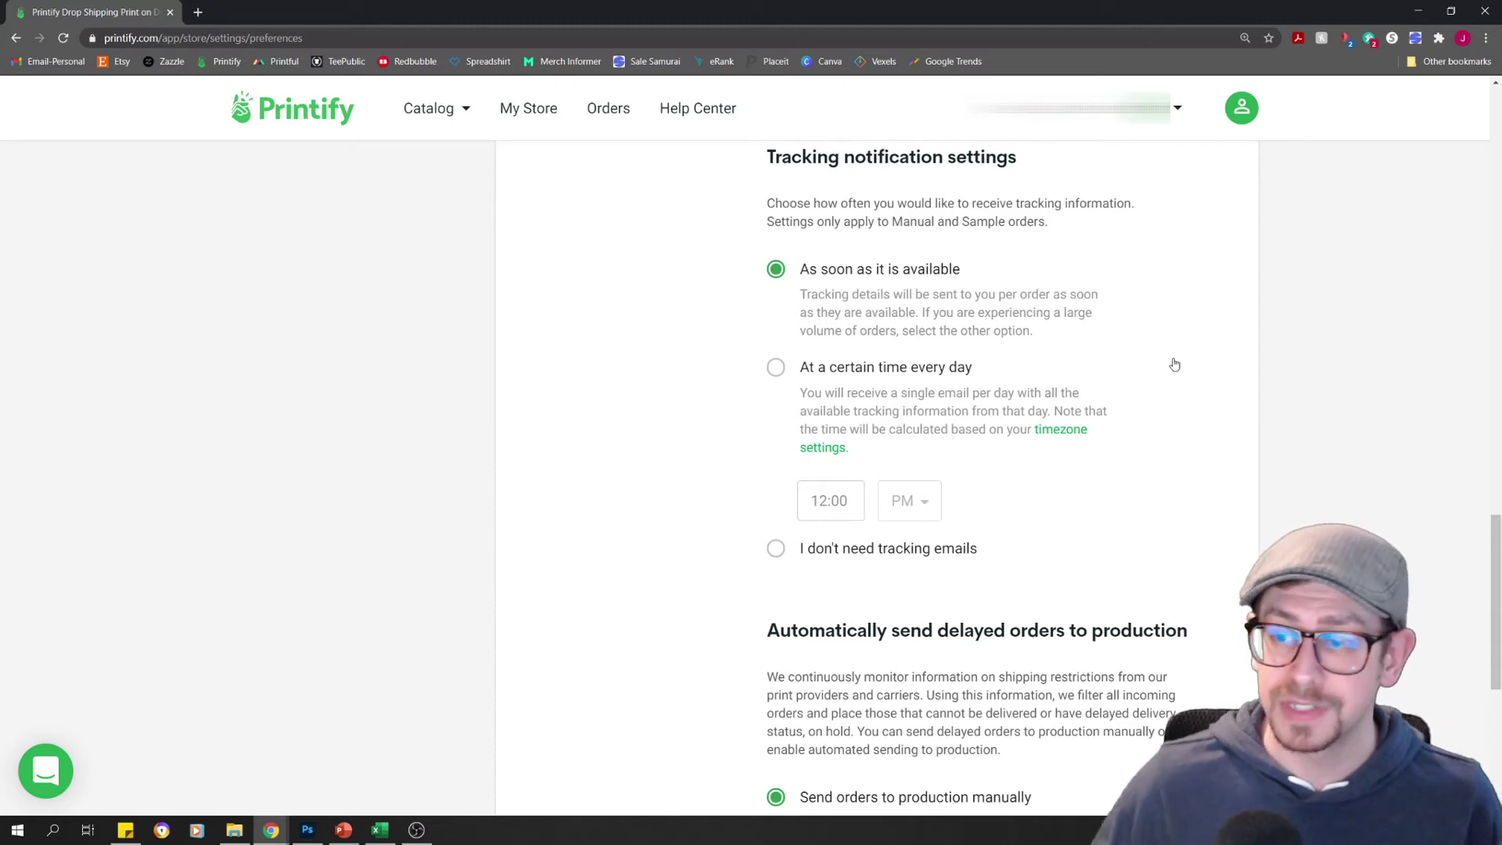
scroll(1152, 350, down, 1)
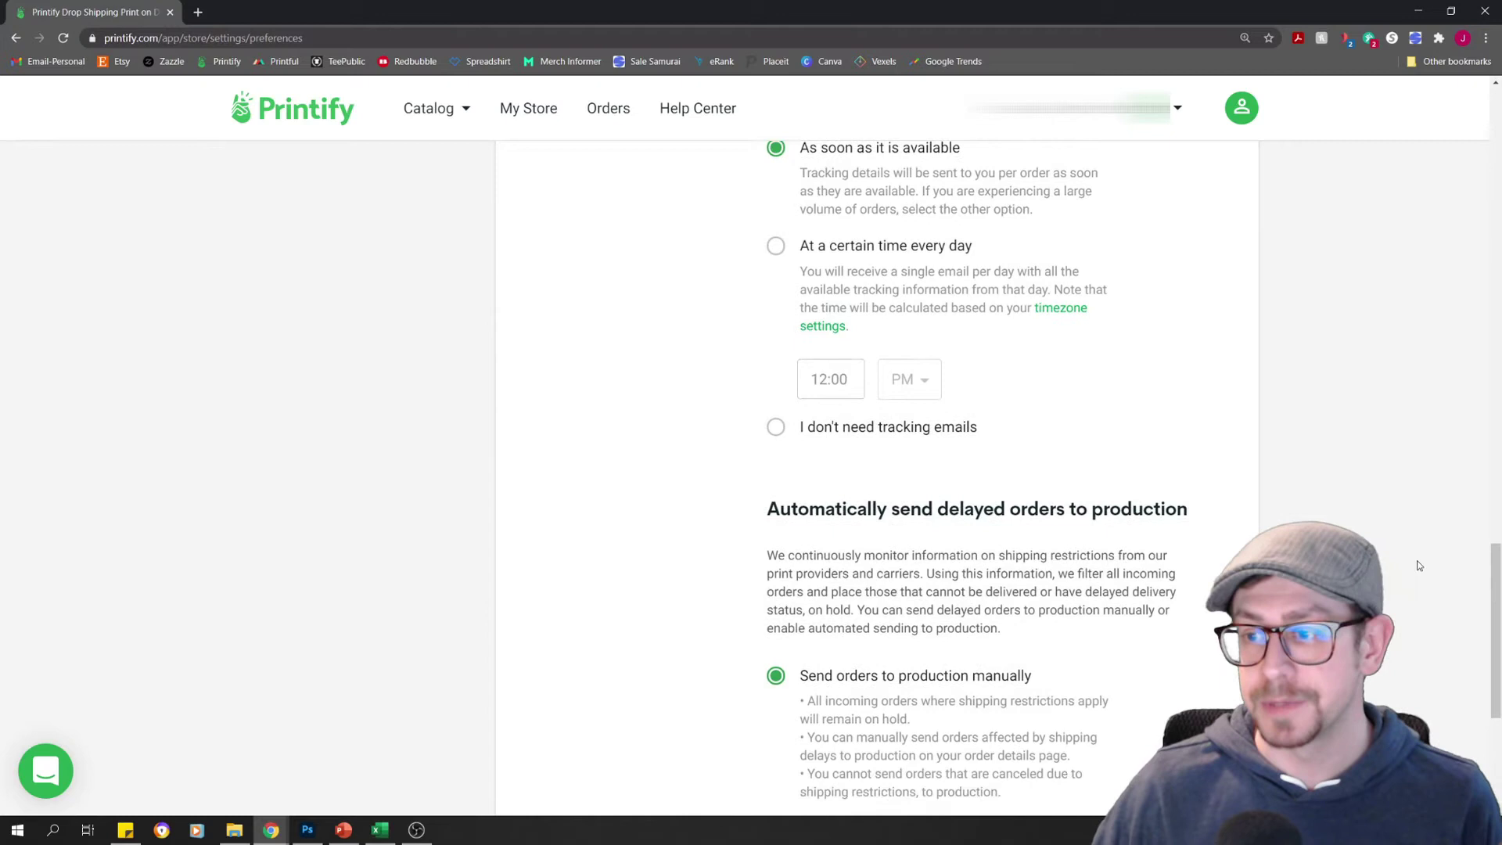
scroll(1420, 565, down, 4)
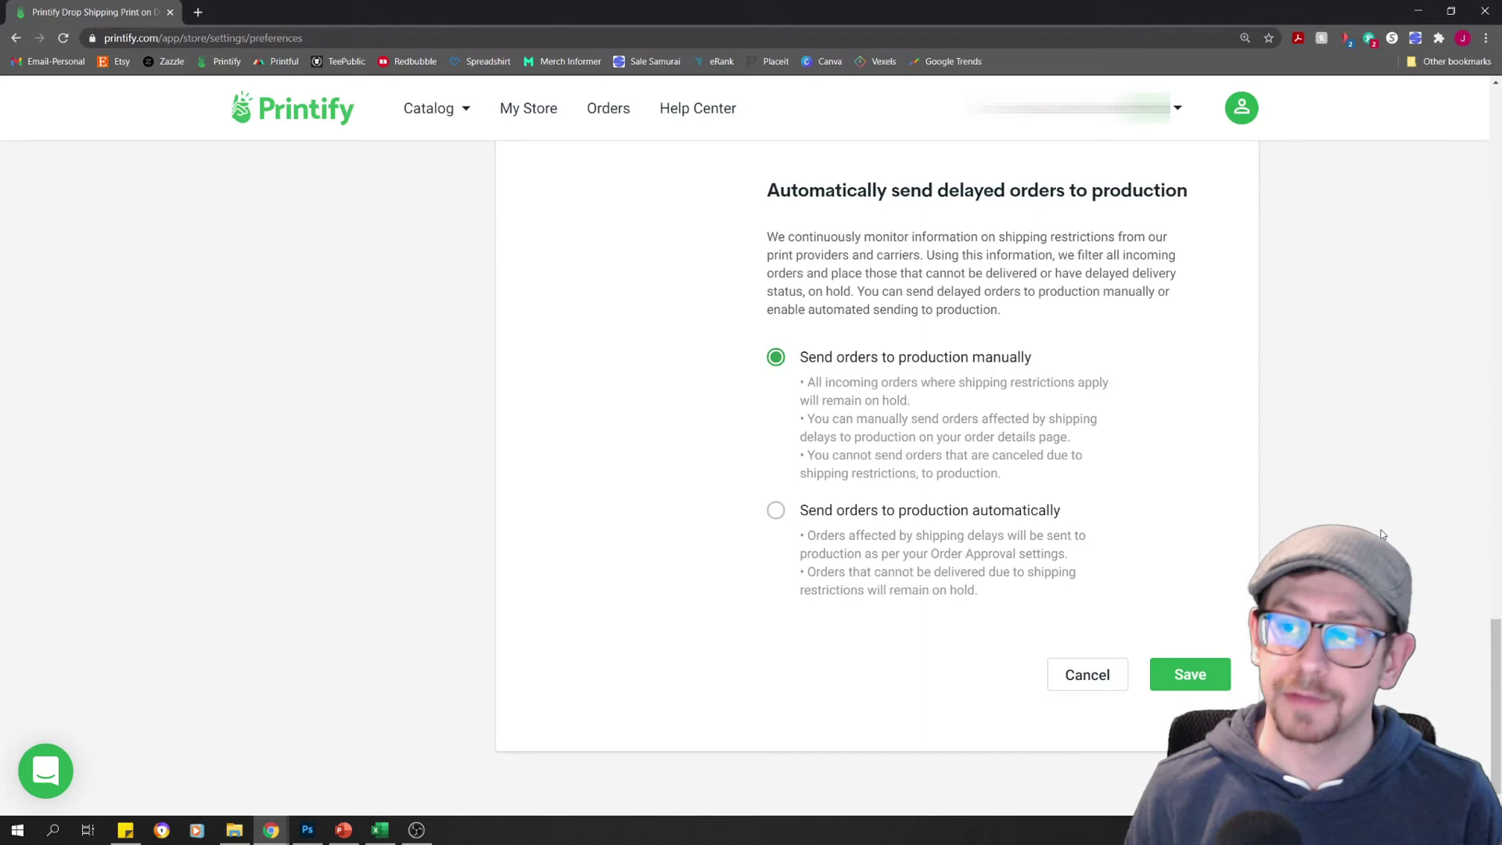
Step: Scroll back to the 'Do not route orders' option with USD 2.00 maximum additional cost
scroll(1365, 375, up, 15)
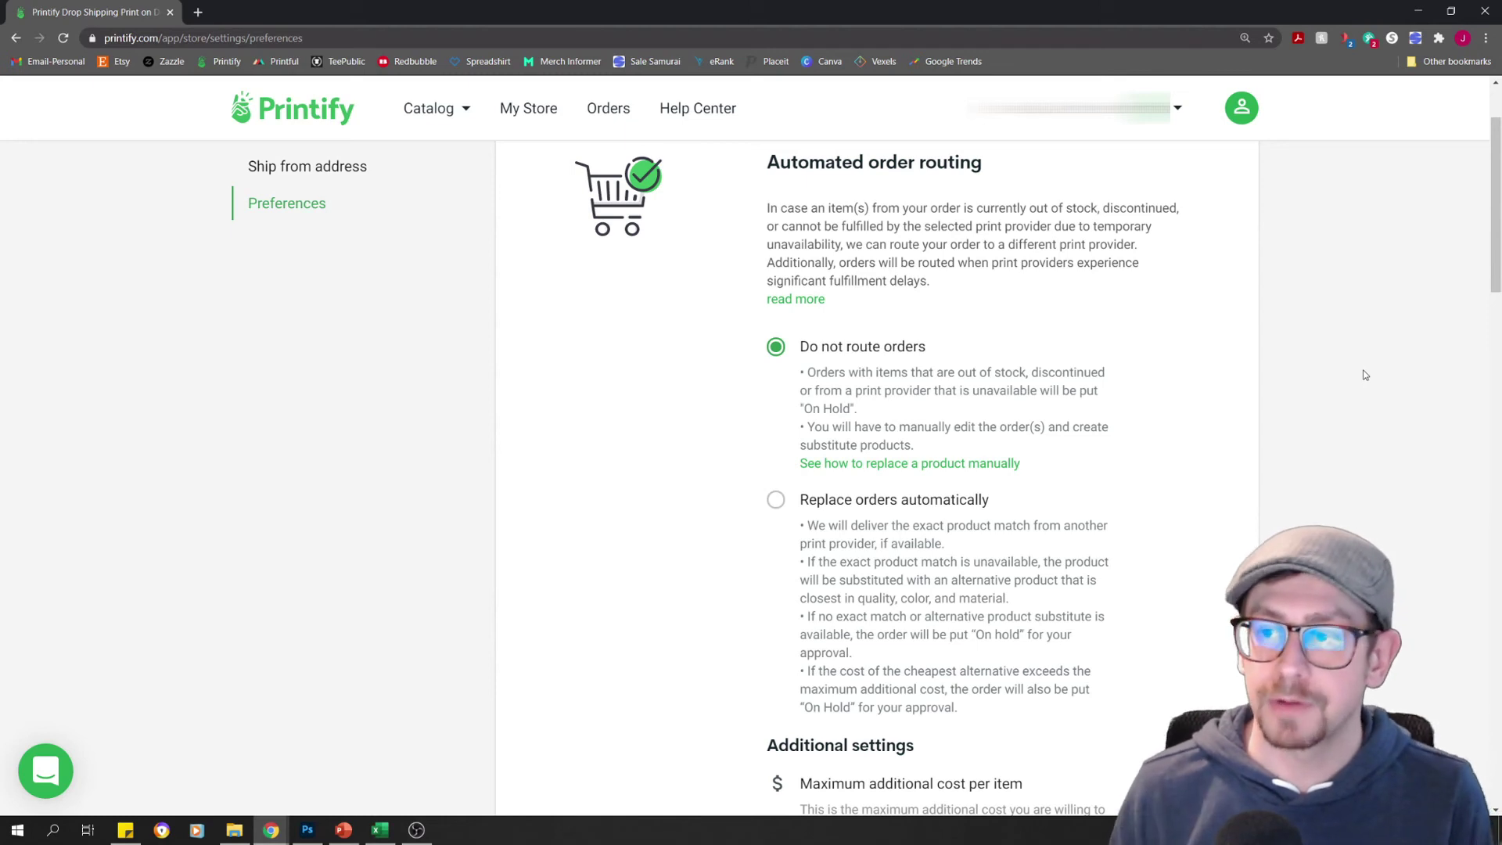
scroll(1285, 324, down, 2)
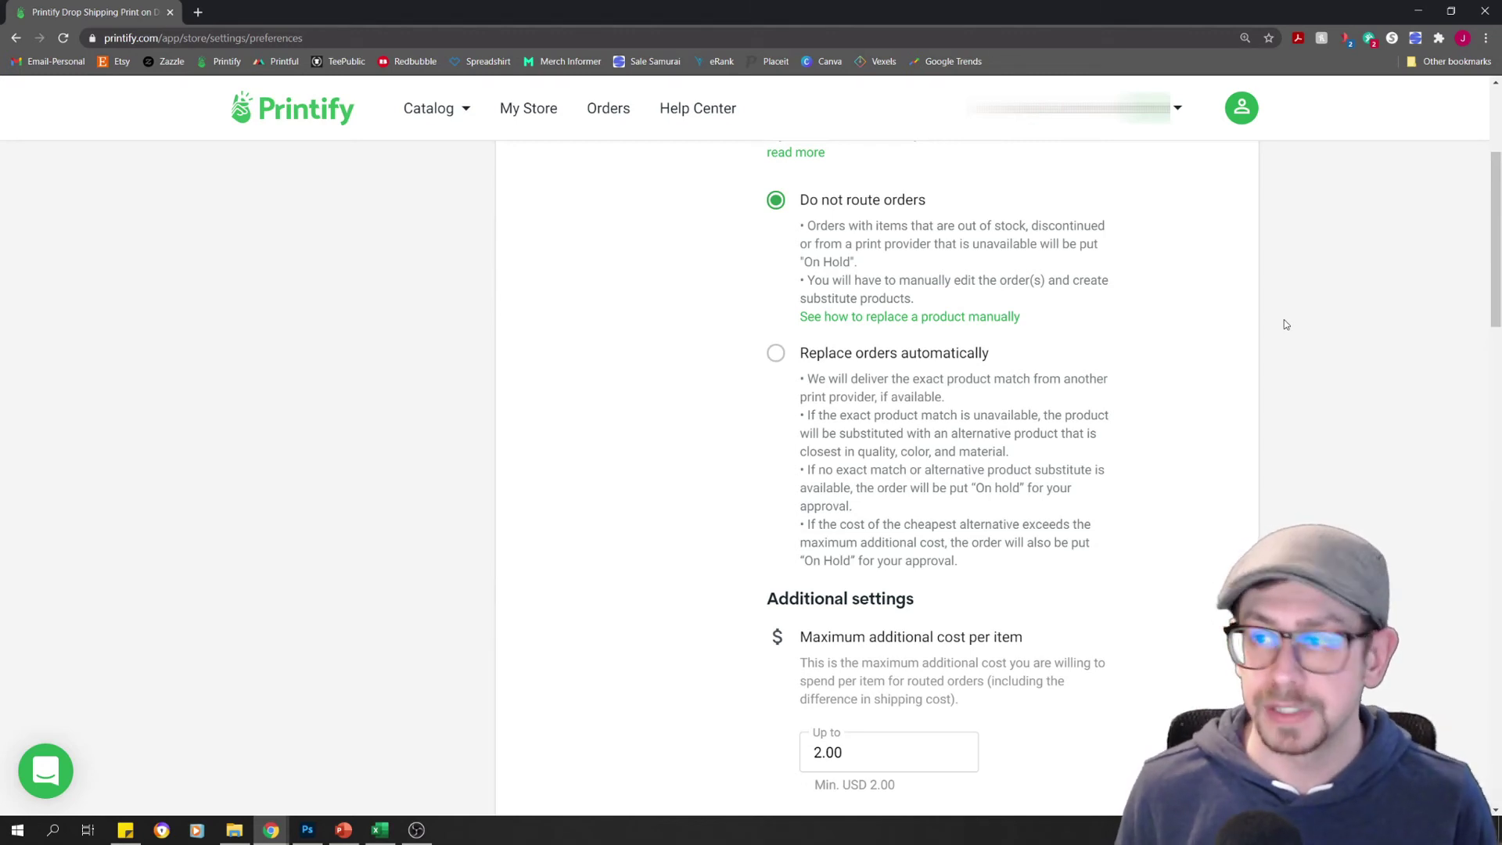
scroll(1286, 324, down, 2)
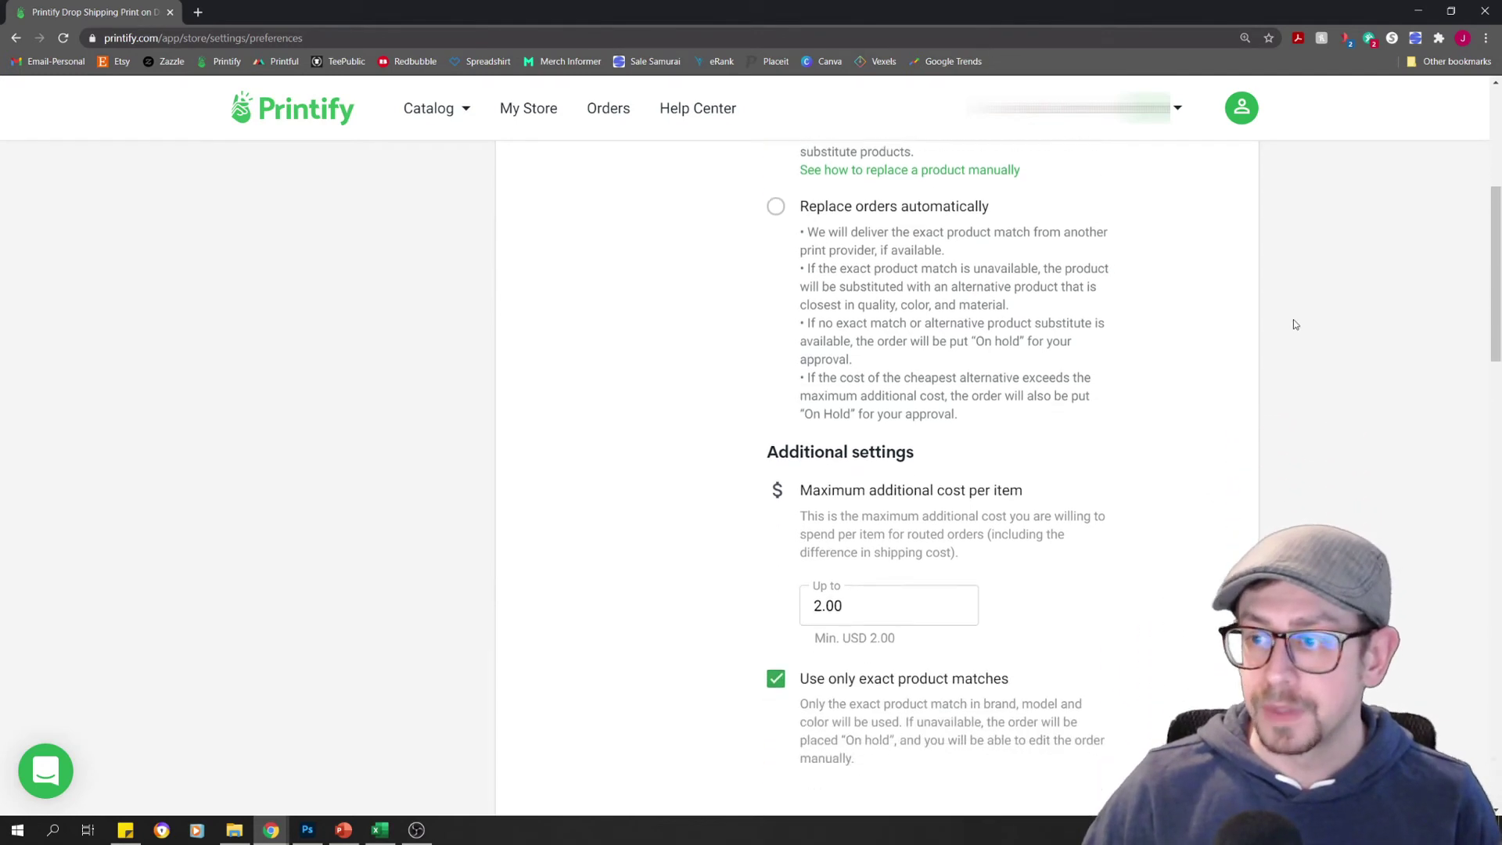
drag(1498, 270, 1498, 280)
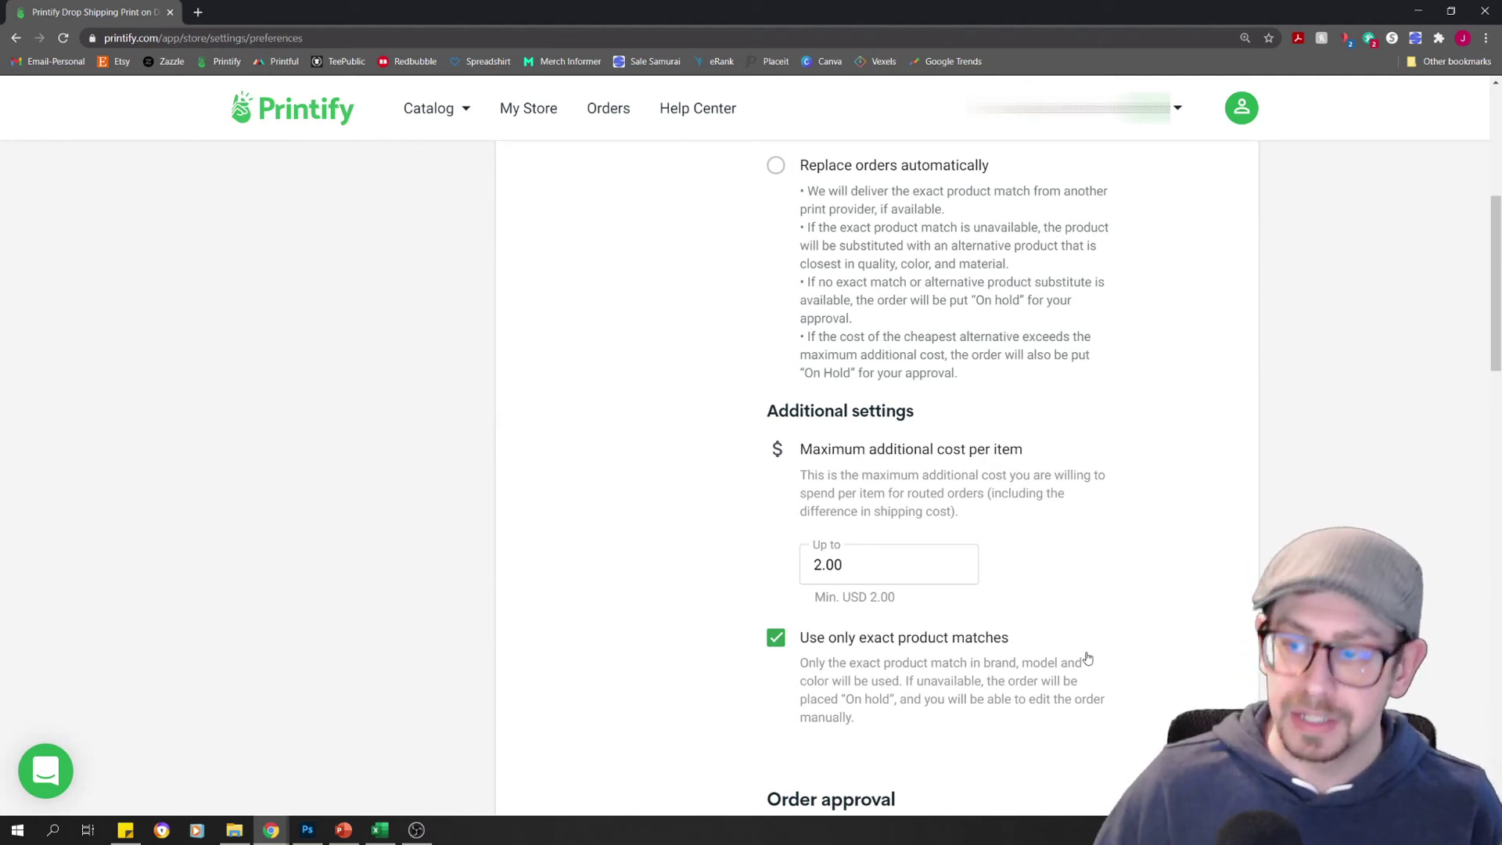
scroll(1076, 660, down, 1)
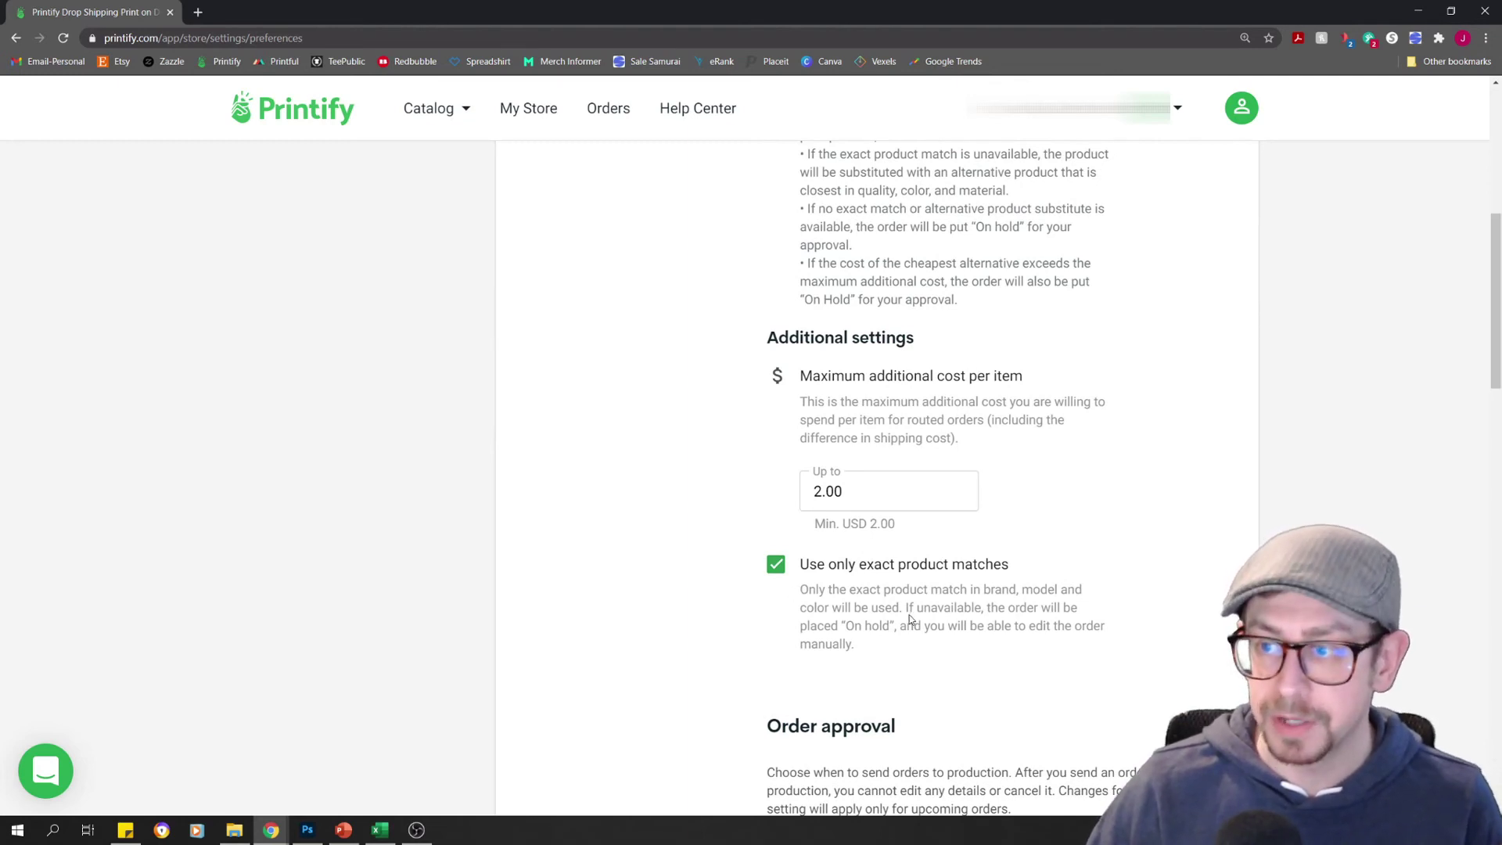
scroll(909, 618, up, 1)
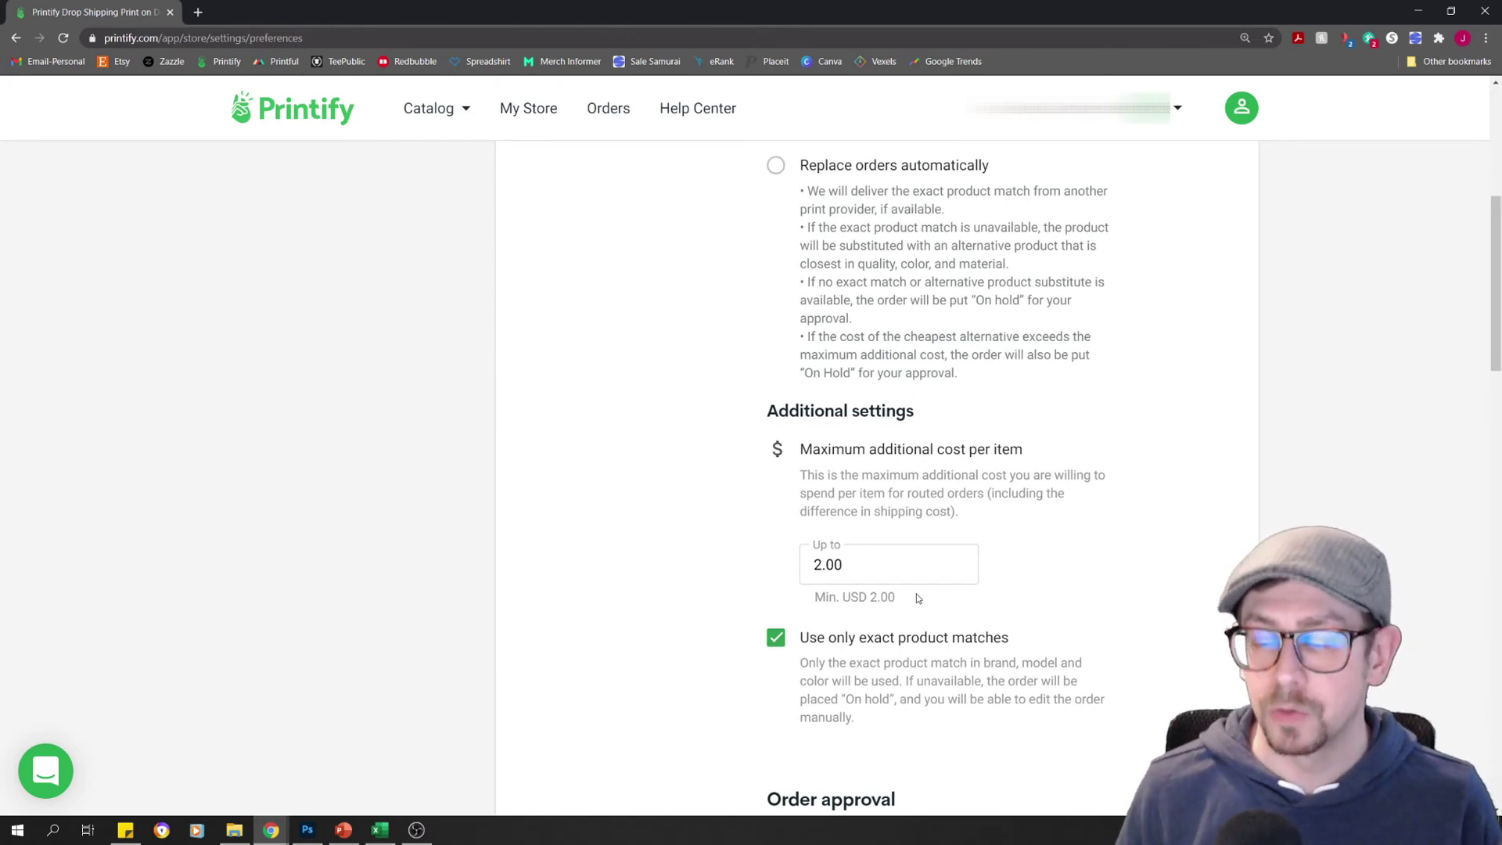
click(868, 574)
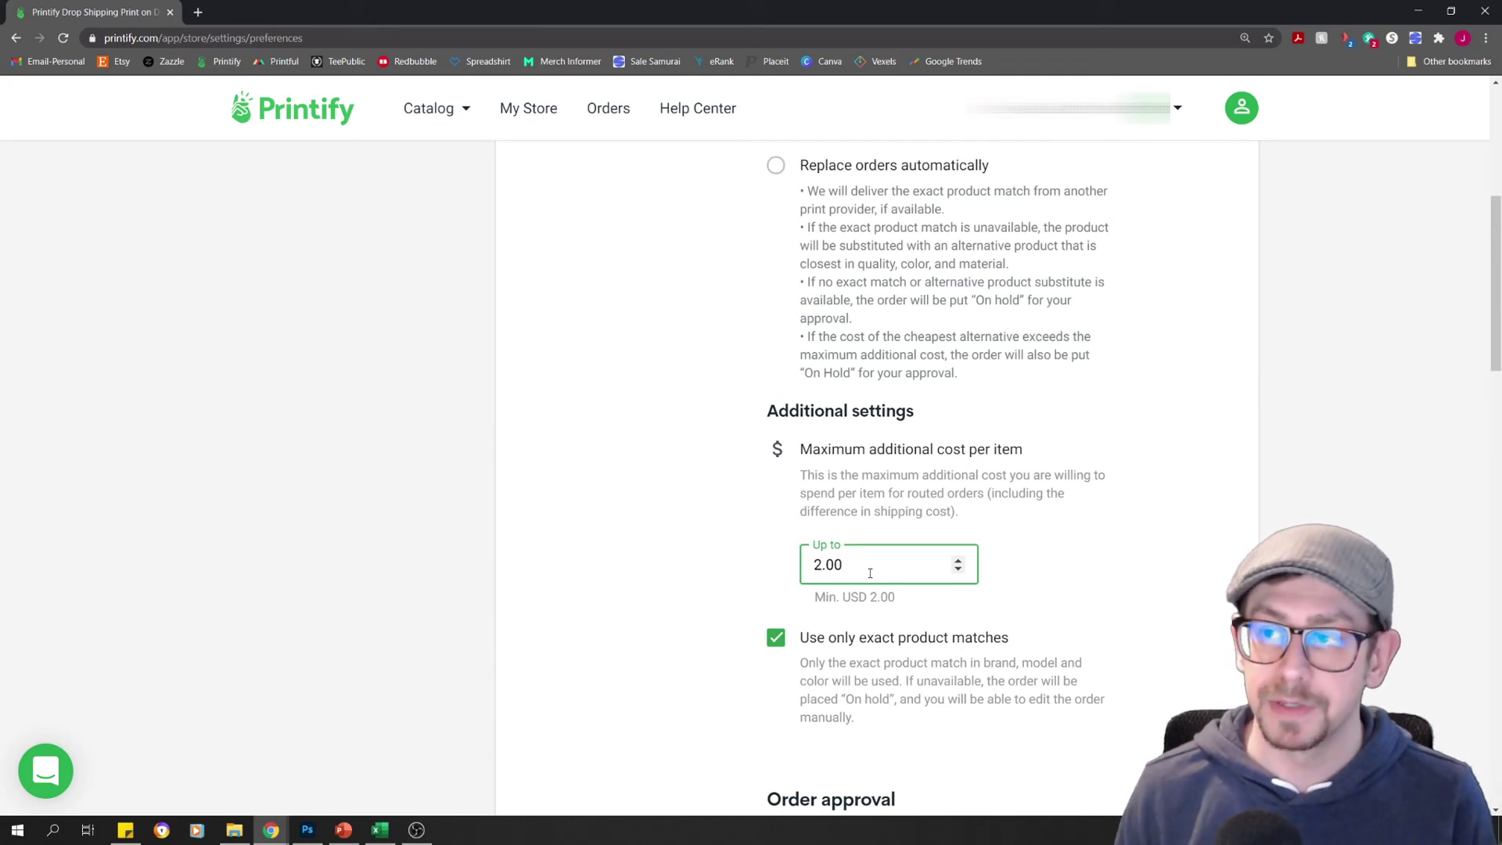
scroll(1086, 486, up, 5)
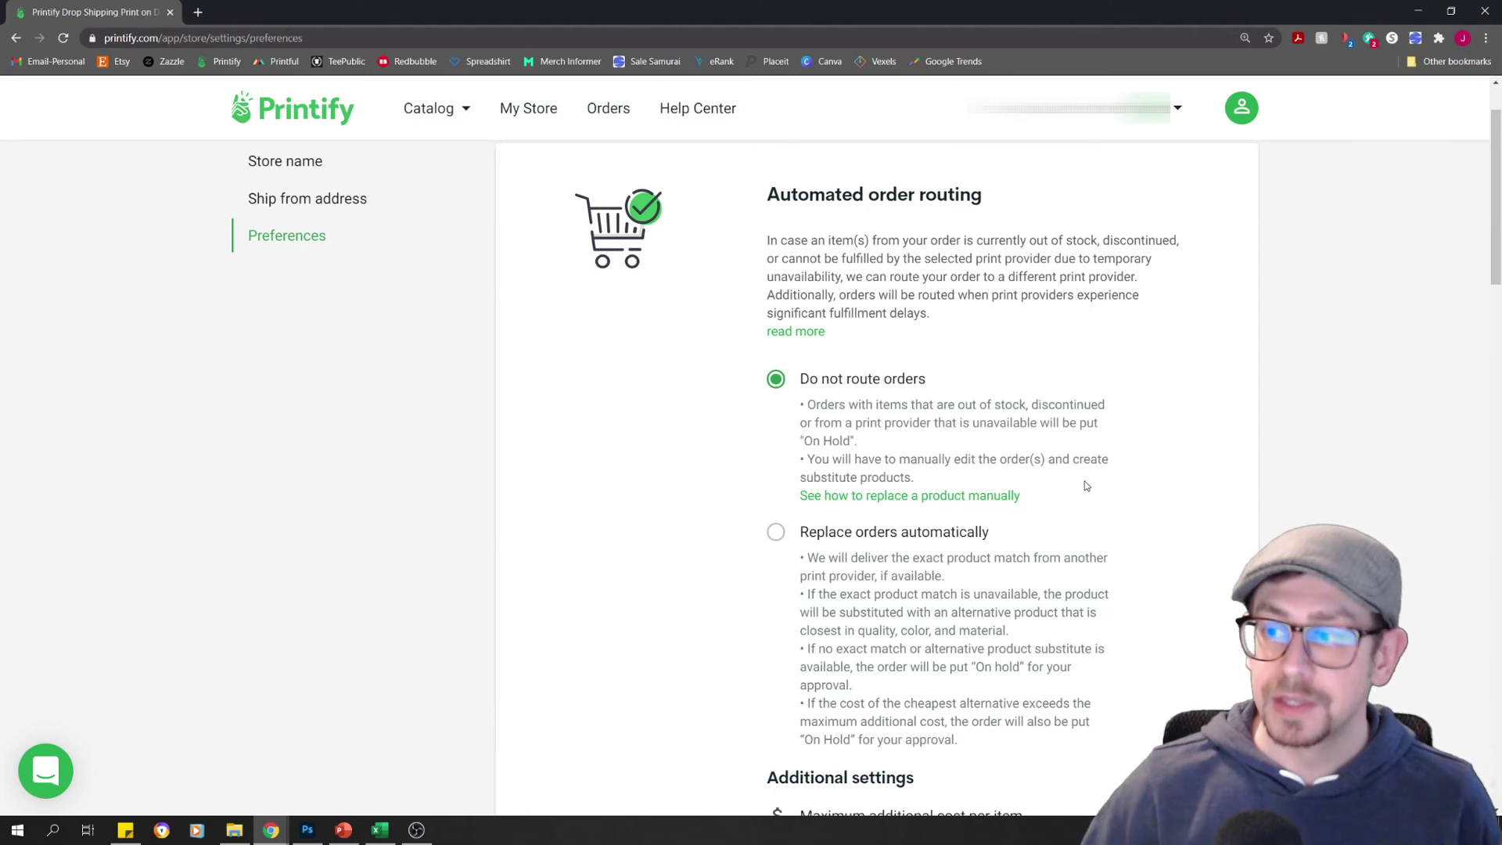
scroll(1158, 503, up, 1)
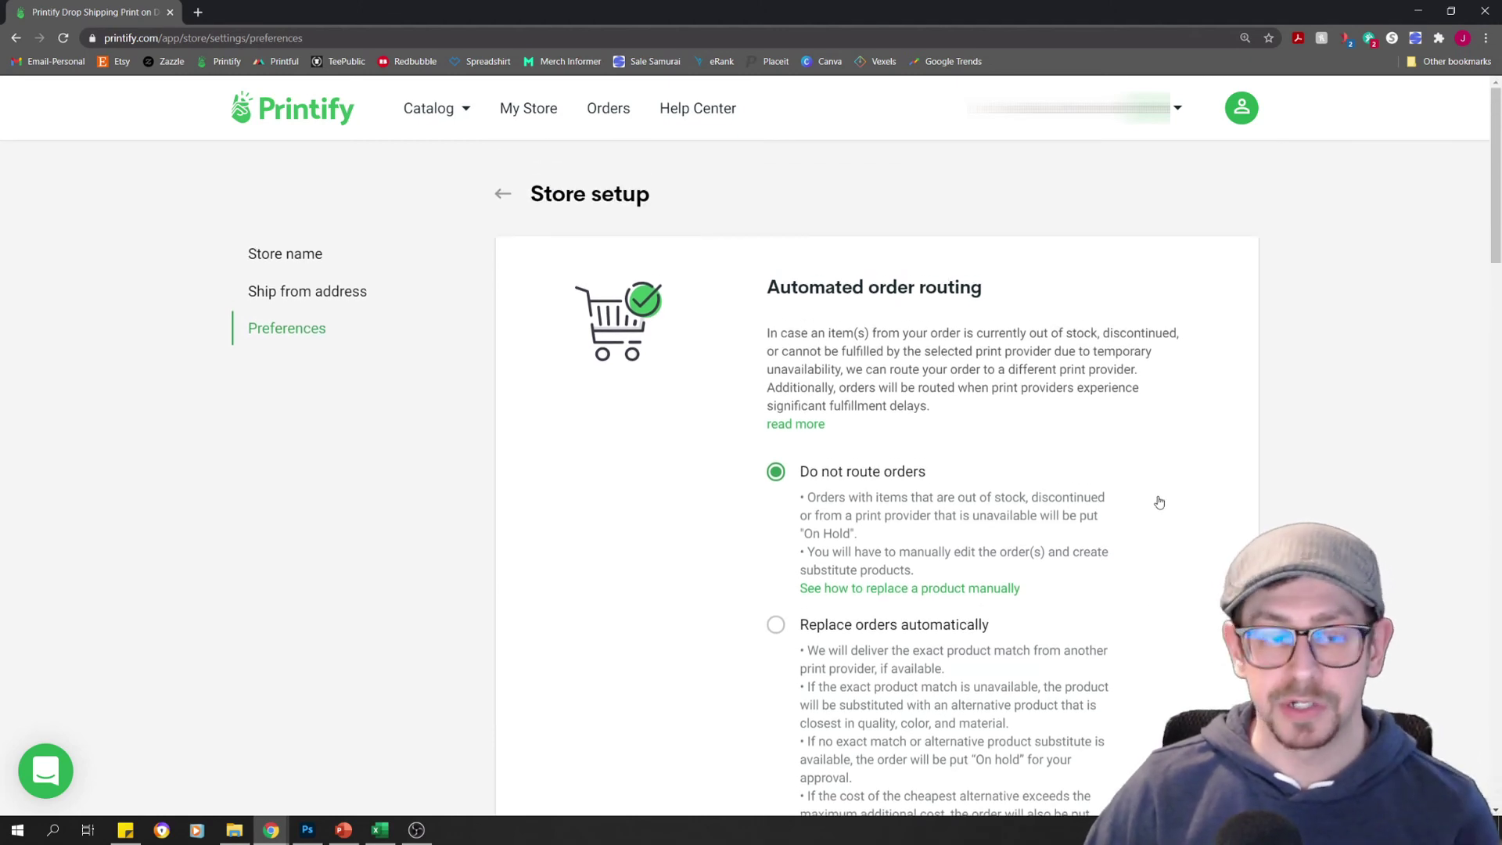
Step: Open Orders and scroll the list: 2 on hold, 9 in production, 1040 fulfilled
click(616, 116)
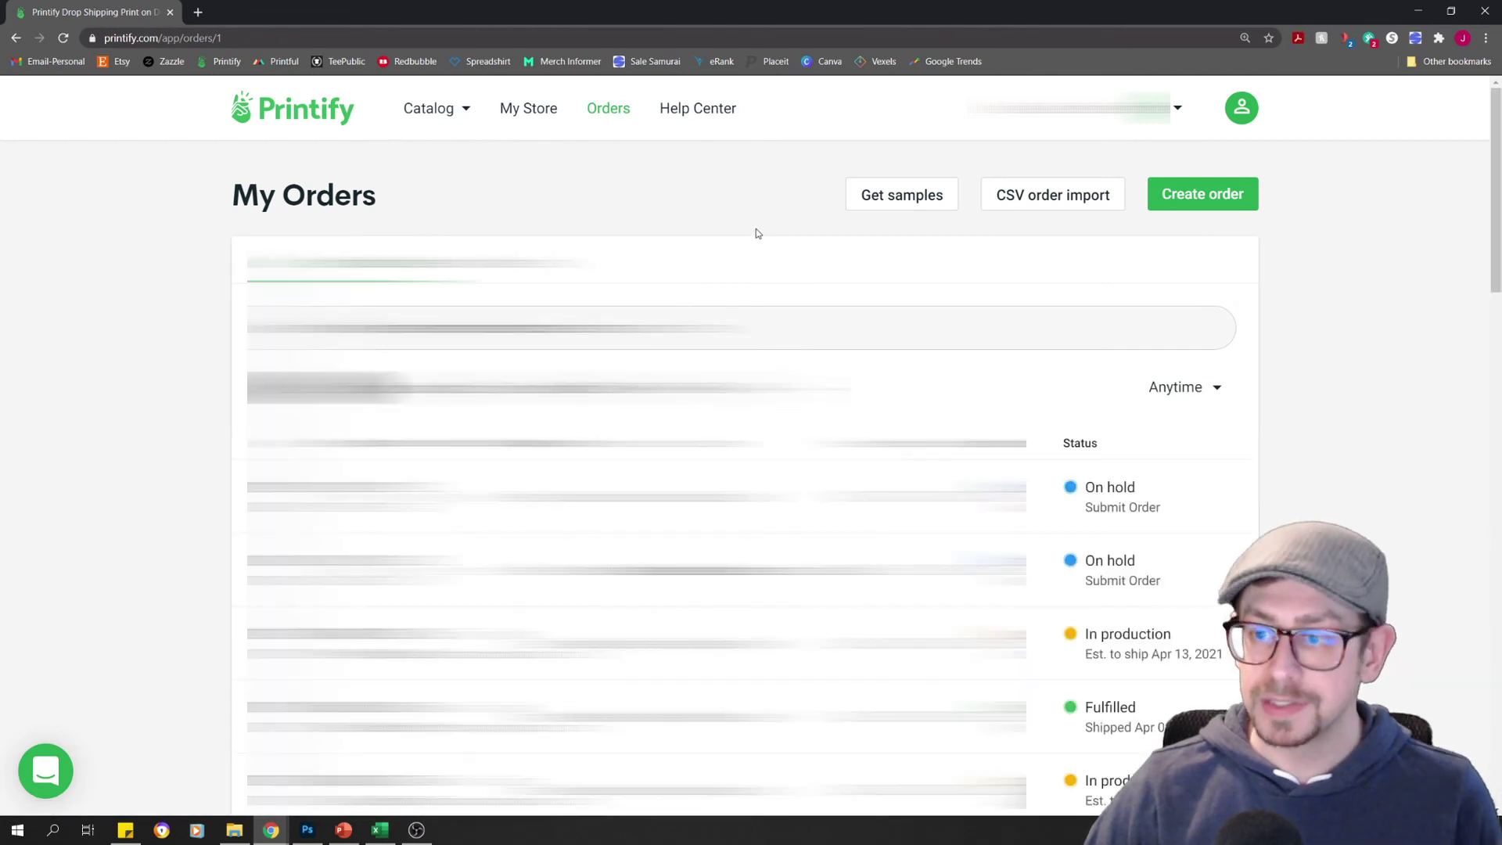
scroll(755, 232, down, 1)
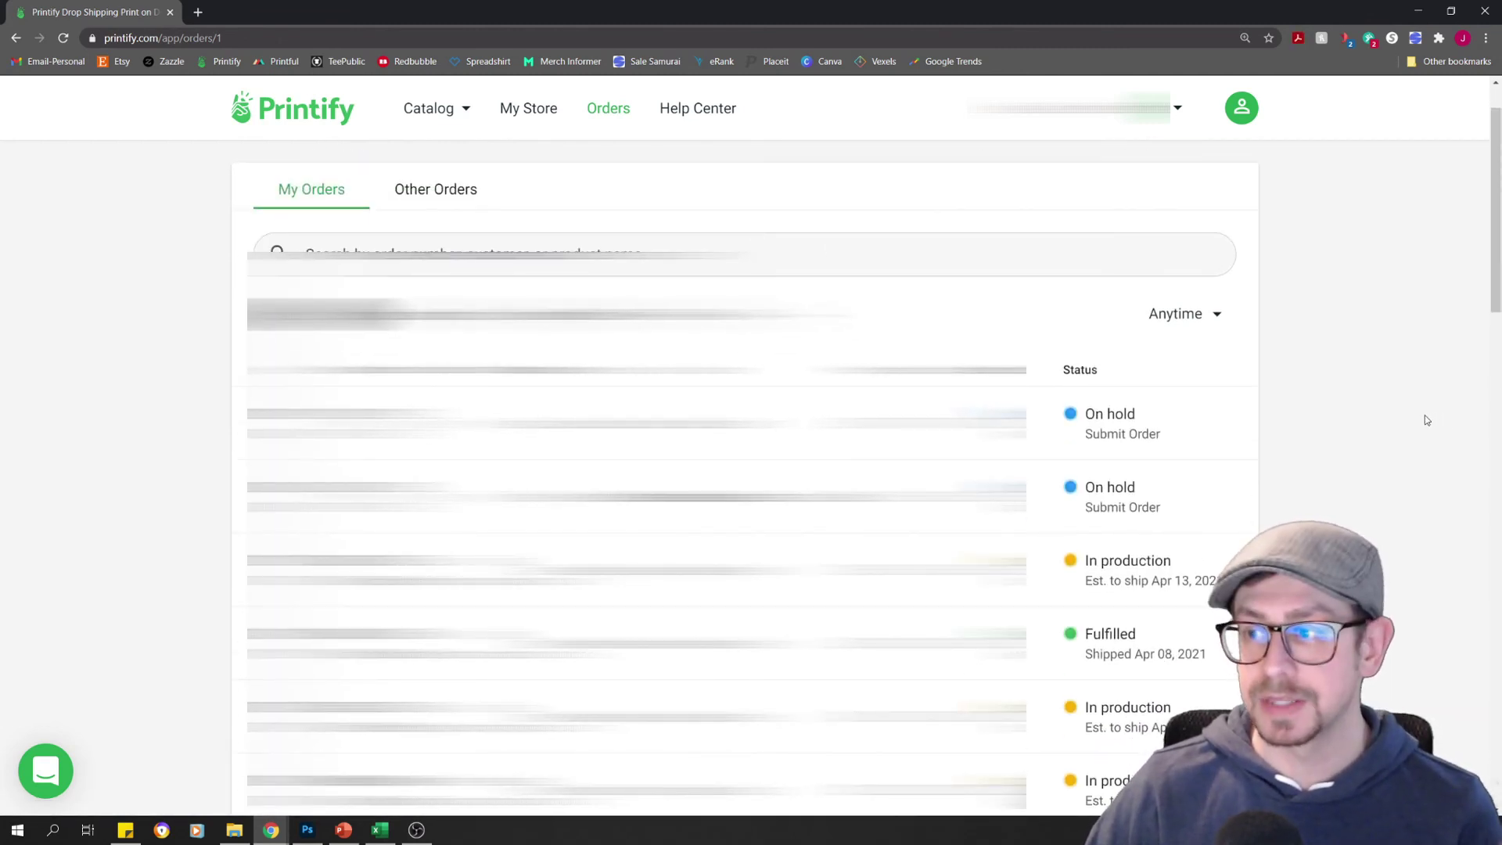
scroll(1427, 421, down, 1)
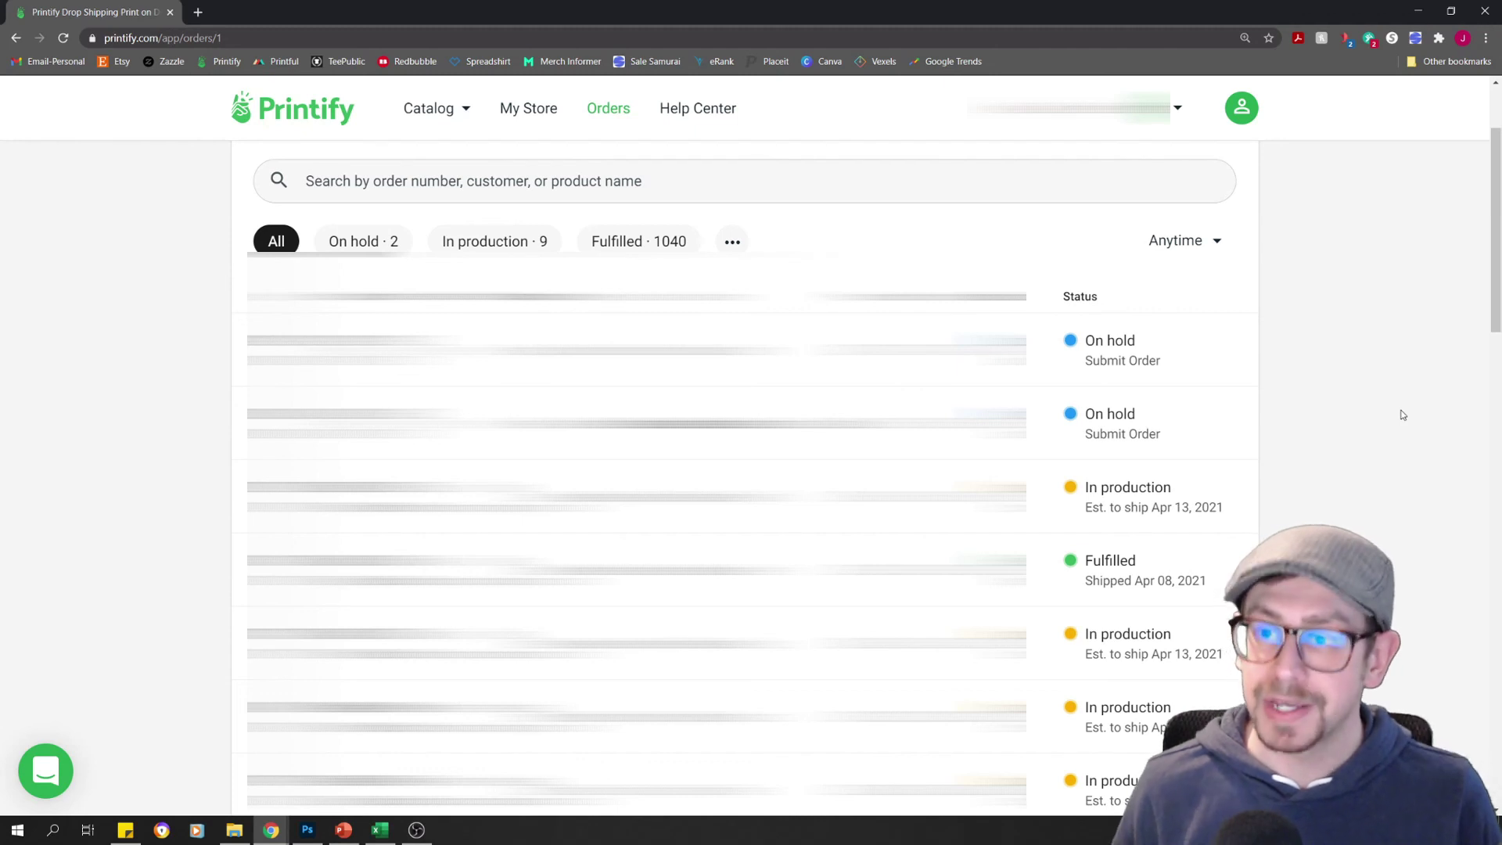
scroll(1402, 415, down, 1)
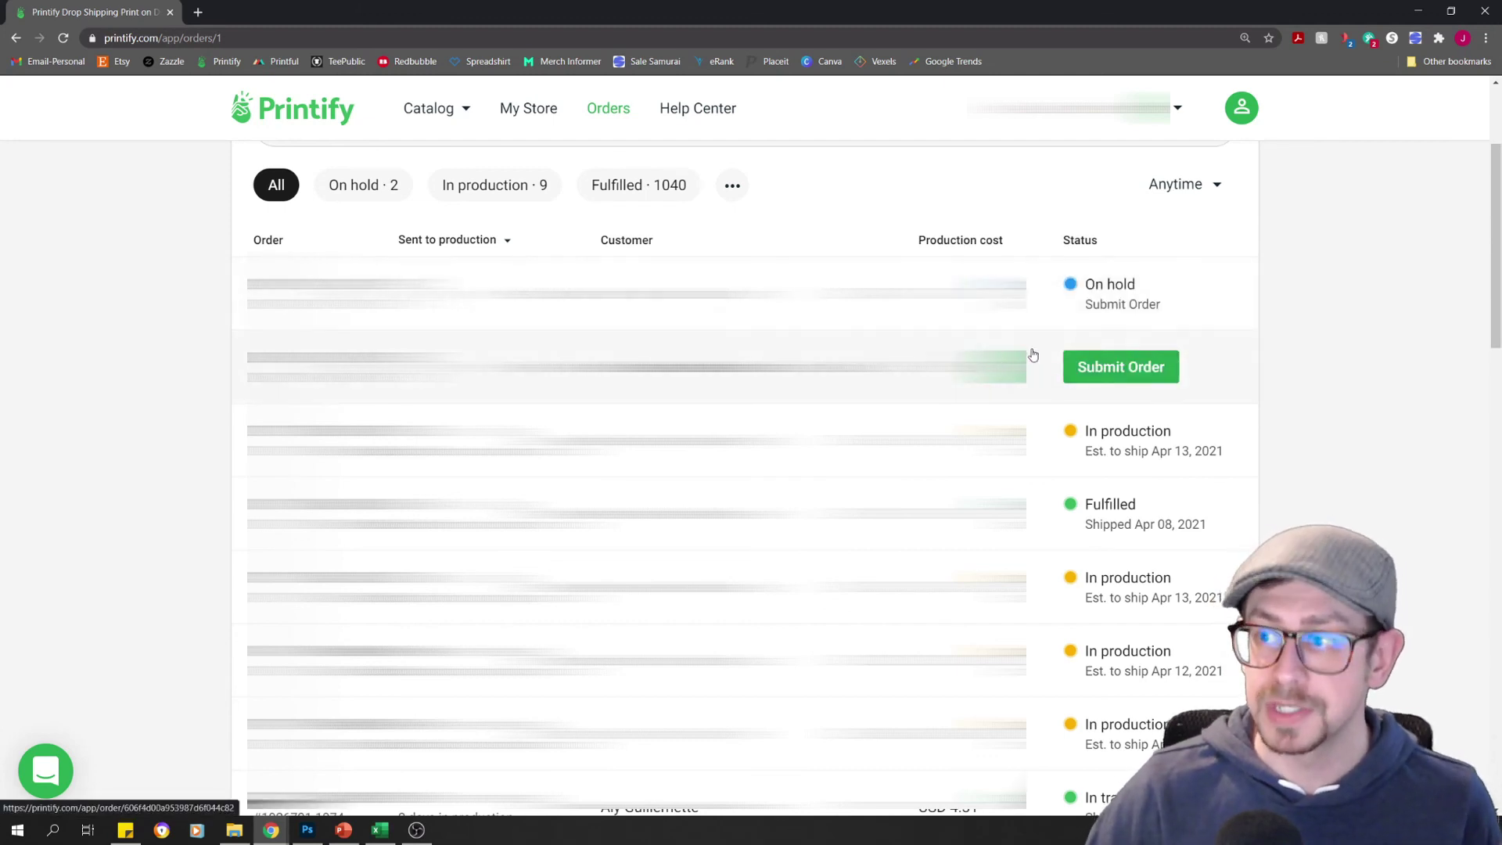
mouse_move(1050, 368)
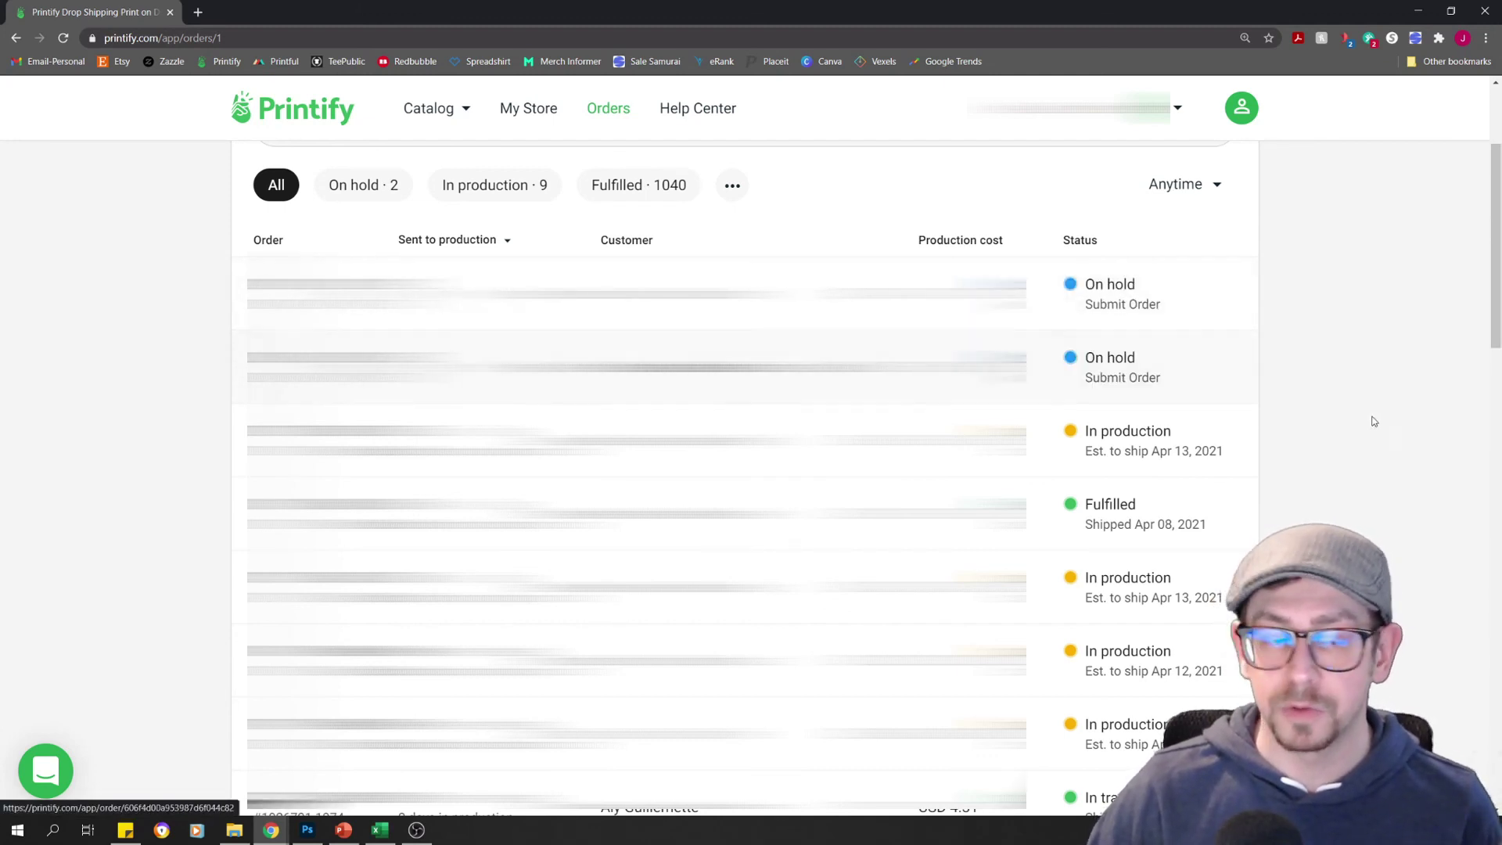